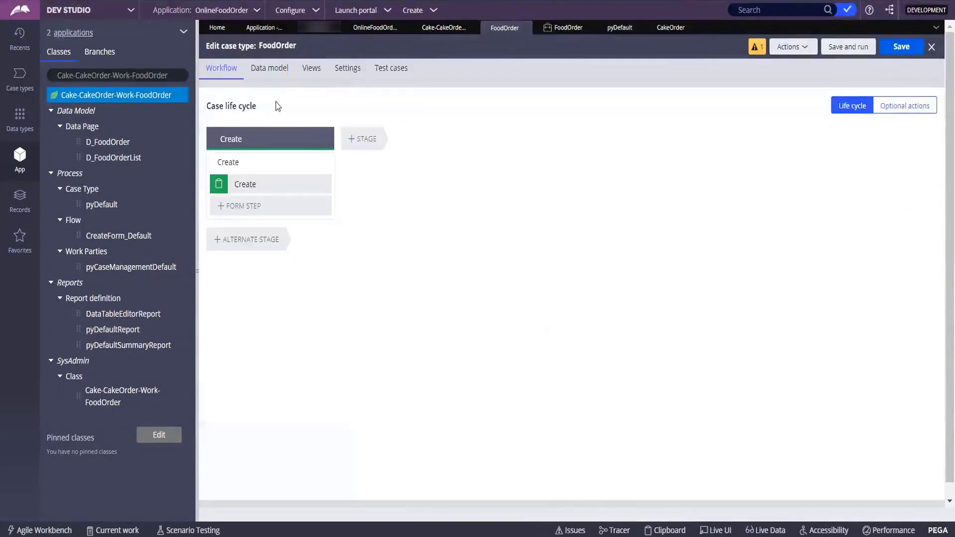
Select the Create process and insert a new stage right after the Create stage.
click(253, 159)
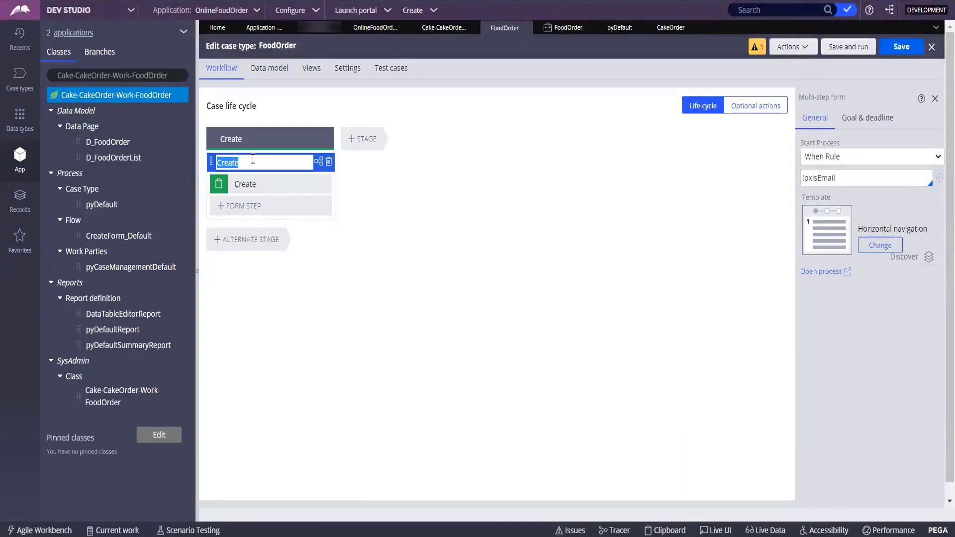
click(373, 143)
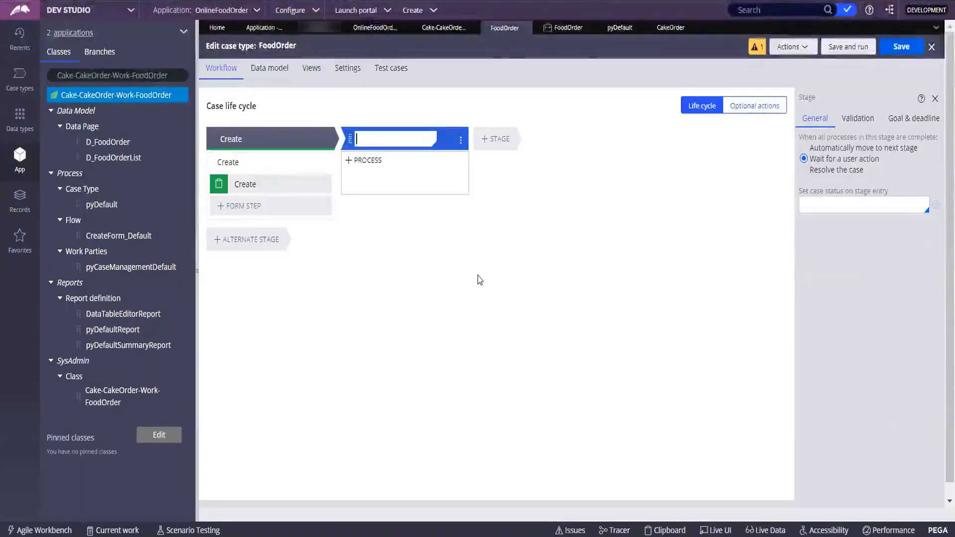
click(621, 28)
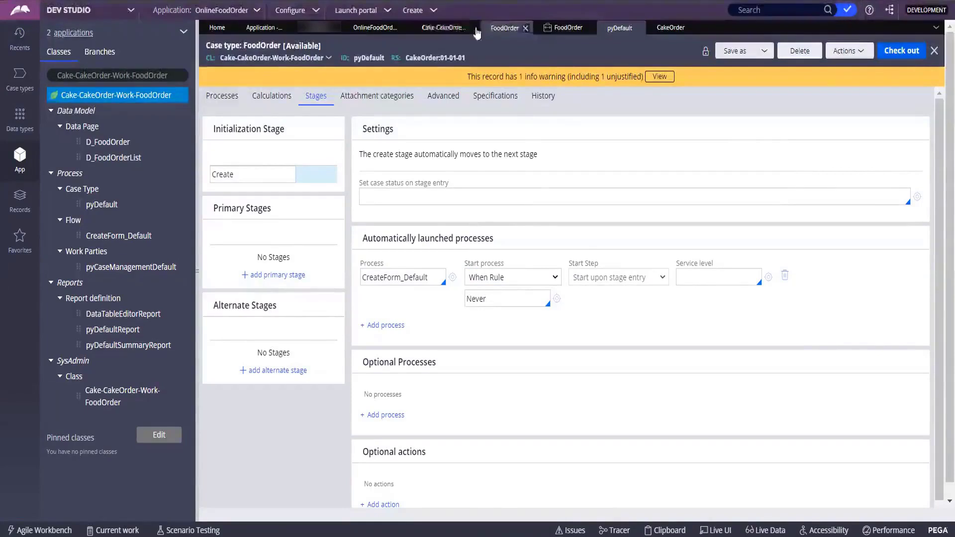
click(504, 31)
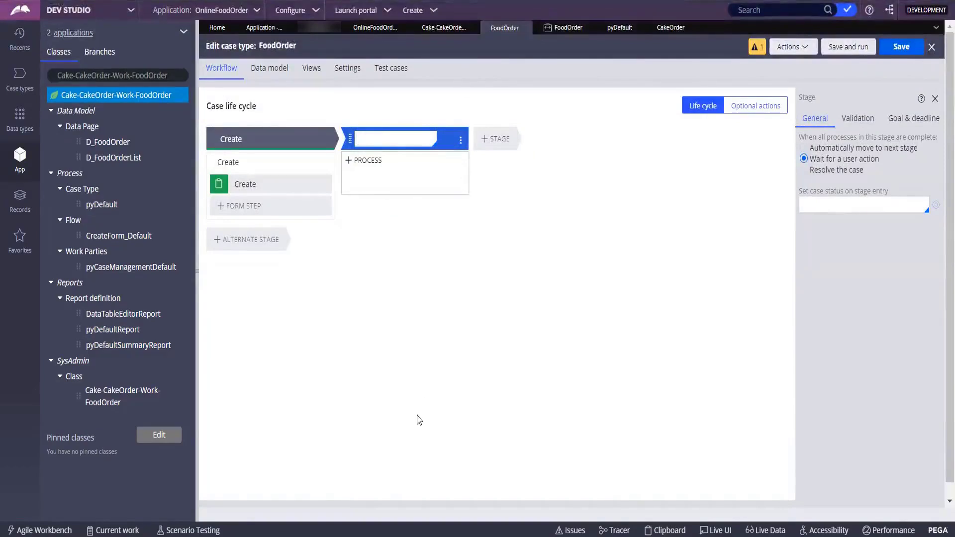
Name the new stage 'Collect Delivery Address' and add a process to it.
text(Select De)
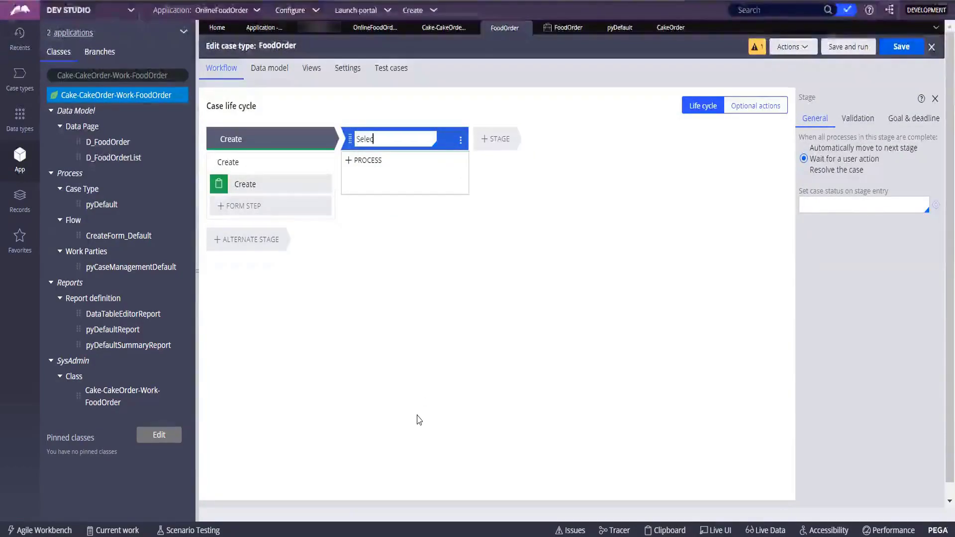
key(BackSpace)
key(BackSpace)
key(BackSpace)
key(BackSpace)
key(BackSpace)
key(BackSpace)
key(BackSpace)
key(BackSpace)
key(BackSpace)
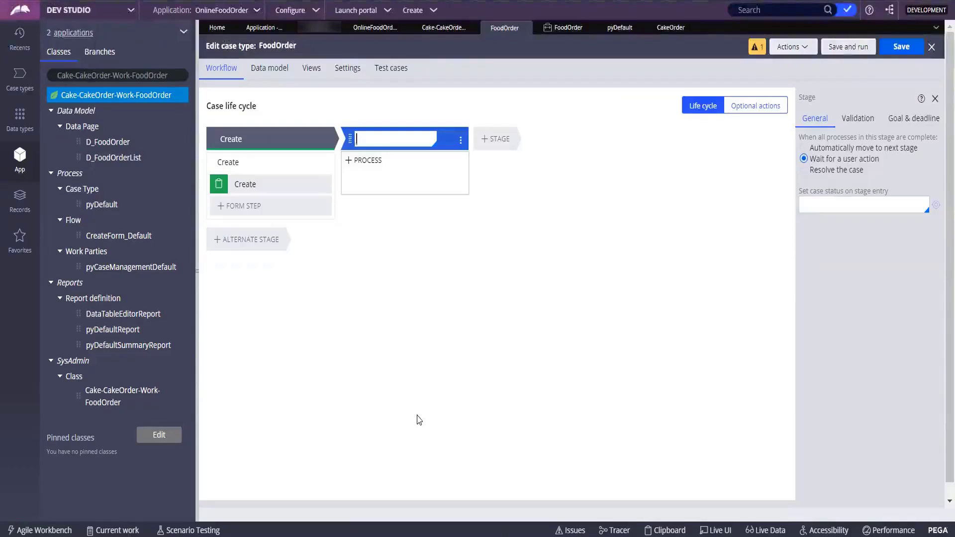
text(Colle)
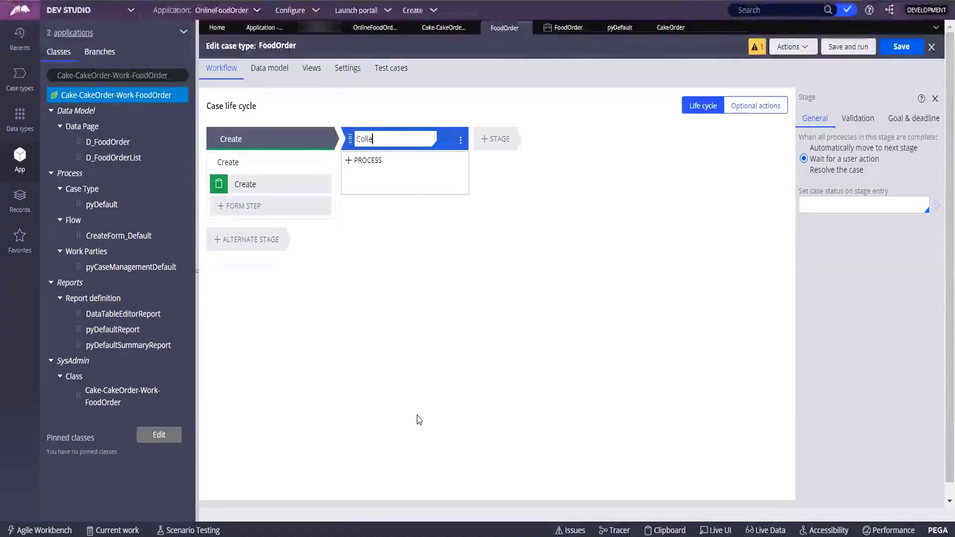
text(ct Deliver)
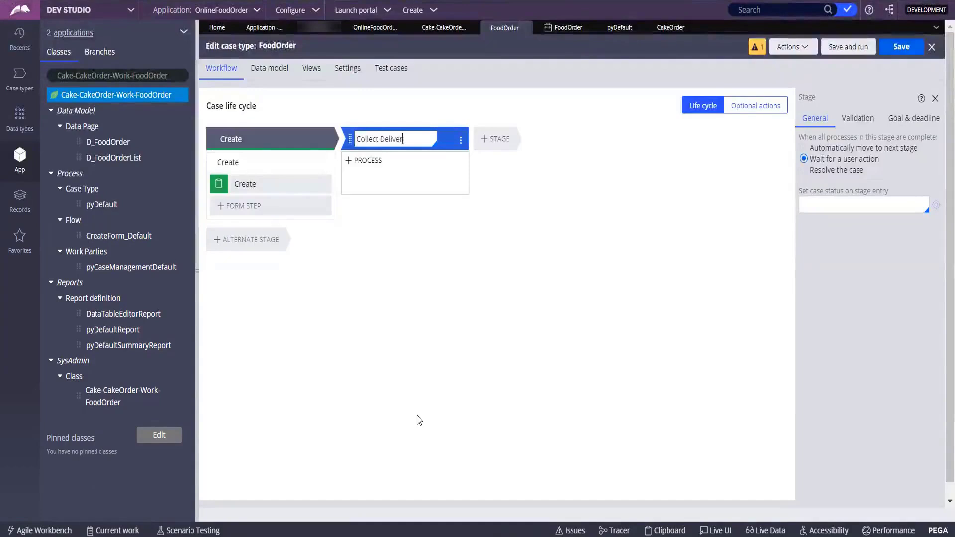
text(y Address)
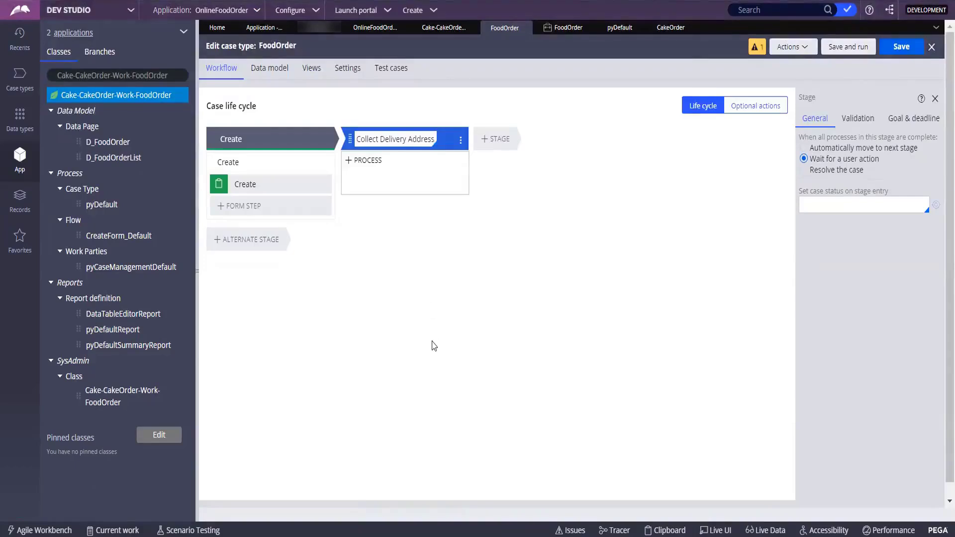
key(ctrl+a)
click(380, 161)
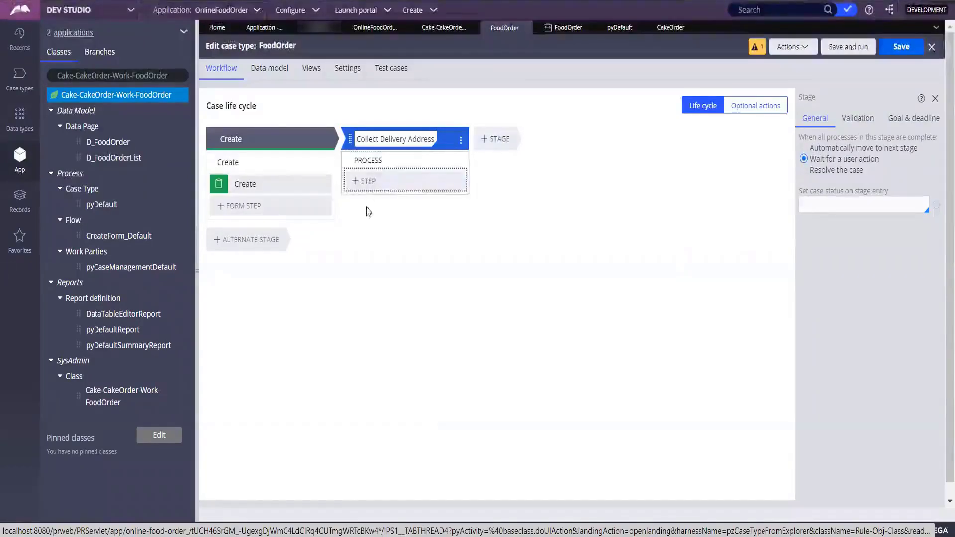
Add a Collect information step named 'Enter Delivery Info' to the new process.
click(366, 184)
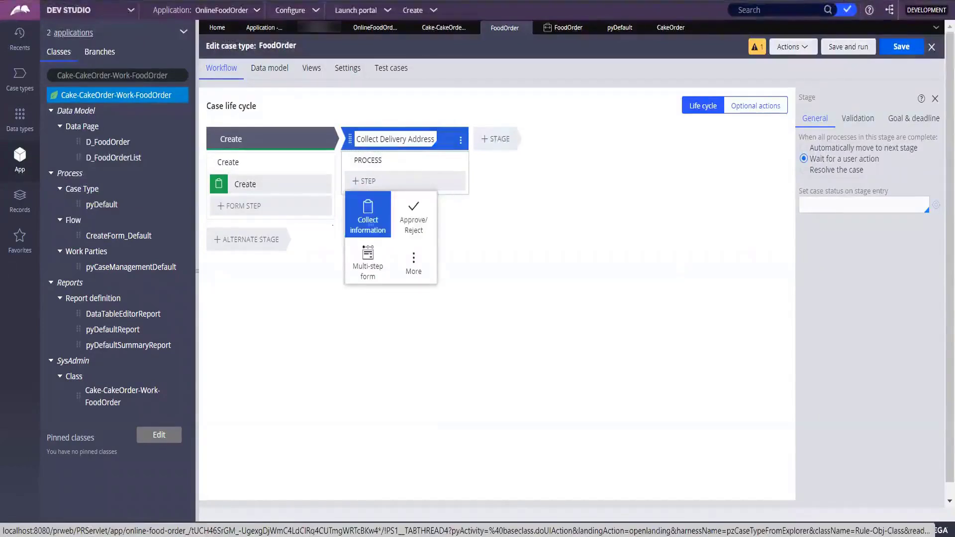
click(369, 224)
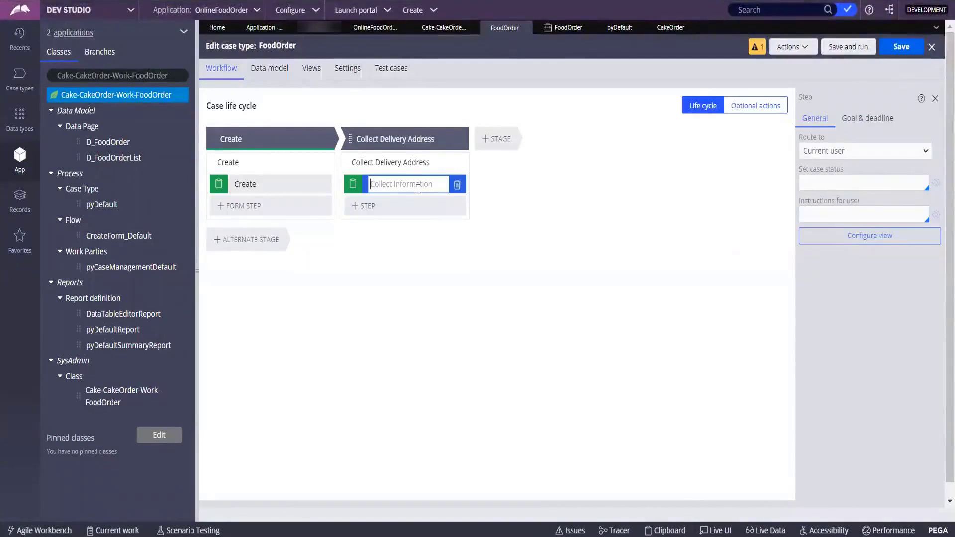
text(Enter)
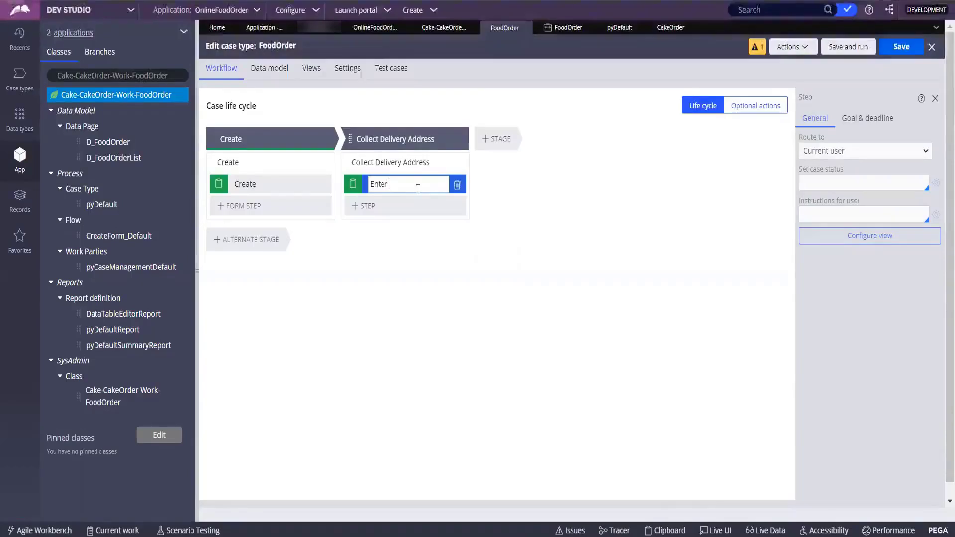
text( De)
text( De)
text(livery Ad)
key(BackSpace)
key(BackSpace)
text(Info)
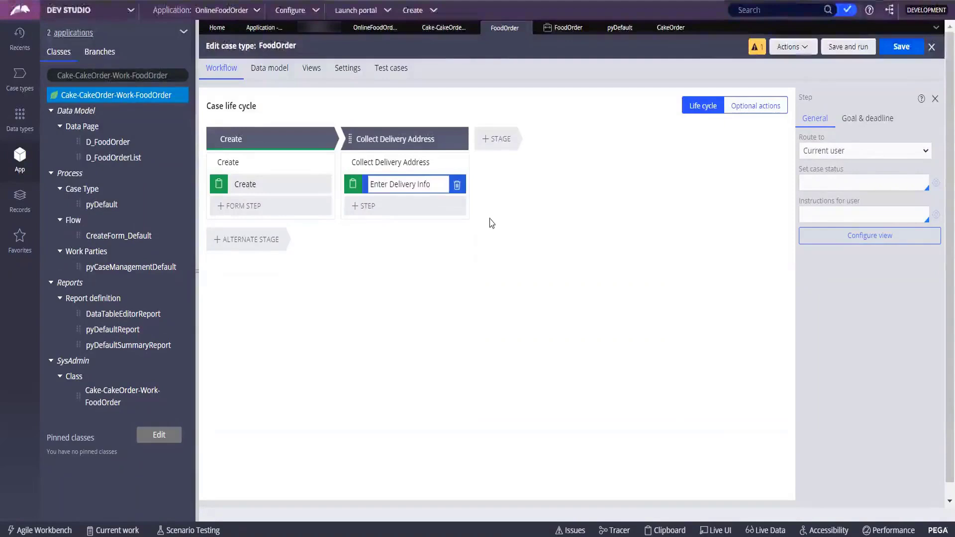
Add a third stage and a Collect information step 'Choose Cake' below Enter Delivery Info.
click(480, 139)
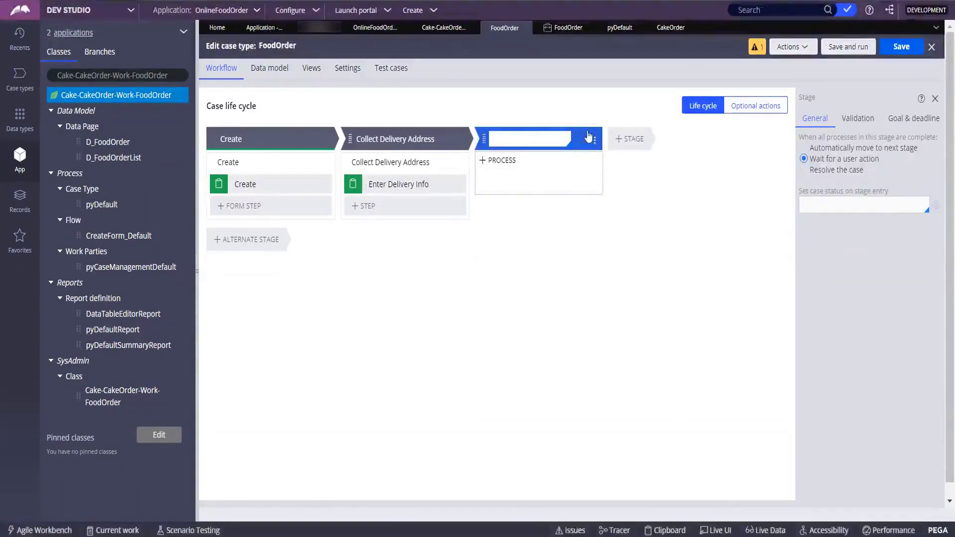
click(371, 211)
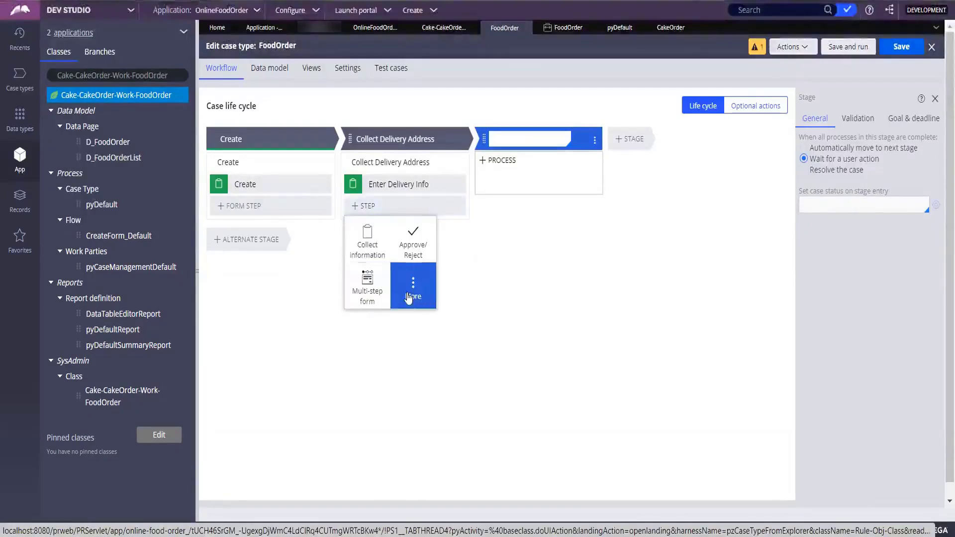
click(381, 248)
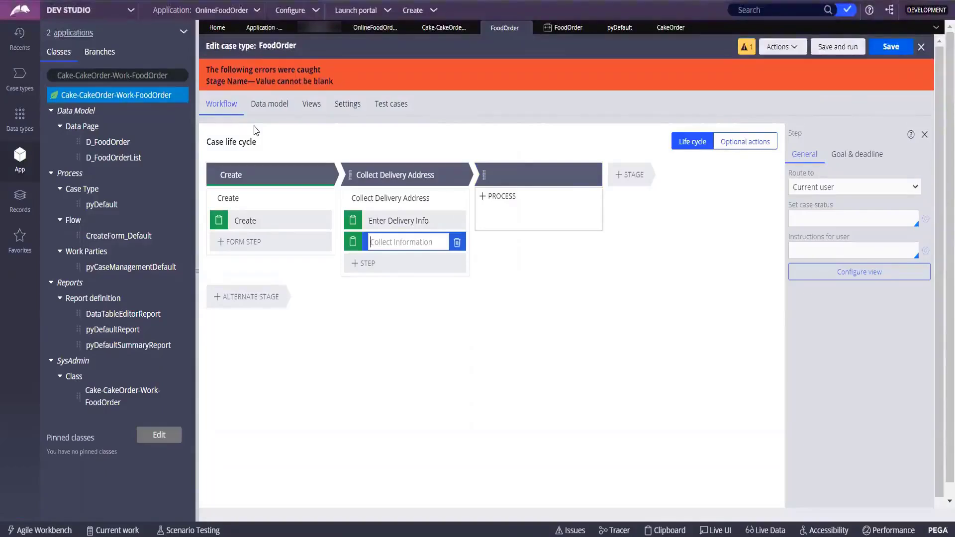
text(Sen)
key(BackSpace)
key(BackSpace)
key(BackSpace)
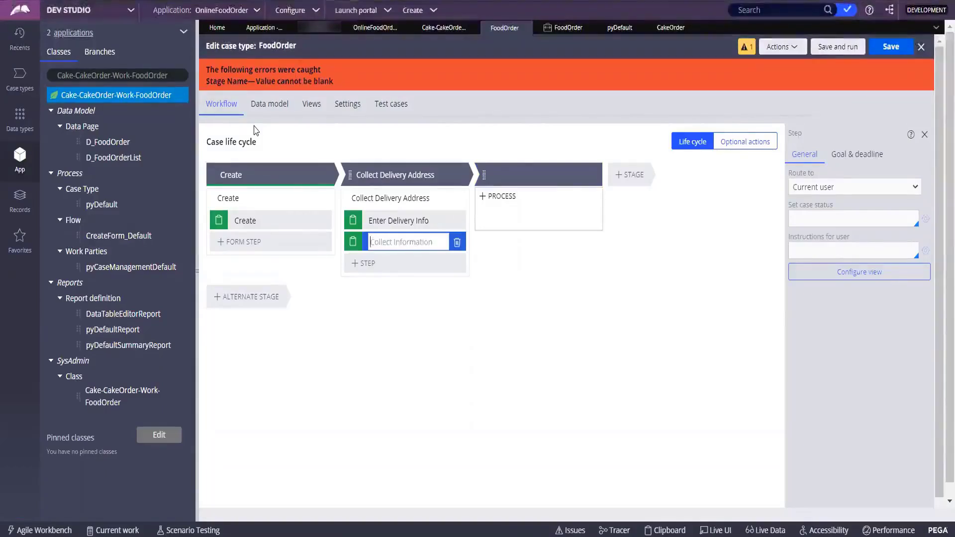
text(Choose Cake)
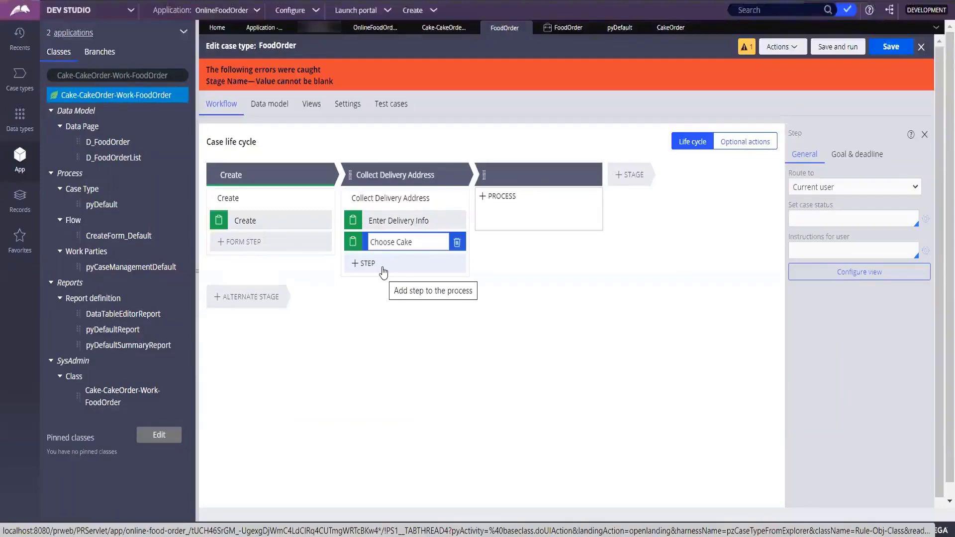
Start another step after Choose Cake, cancel it, and select the empty third stage's name.
click(383, 272)
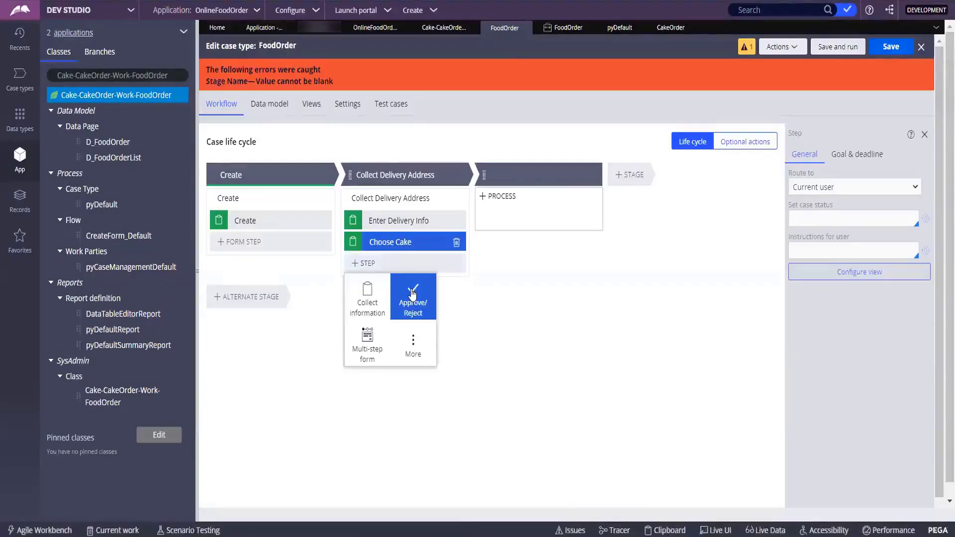
click(304, 287)
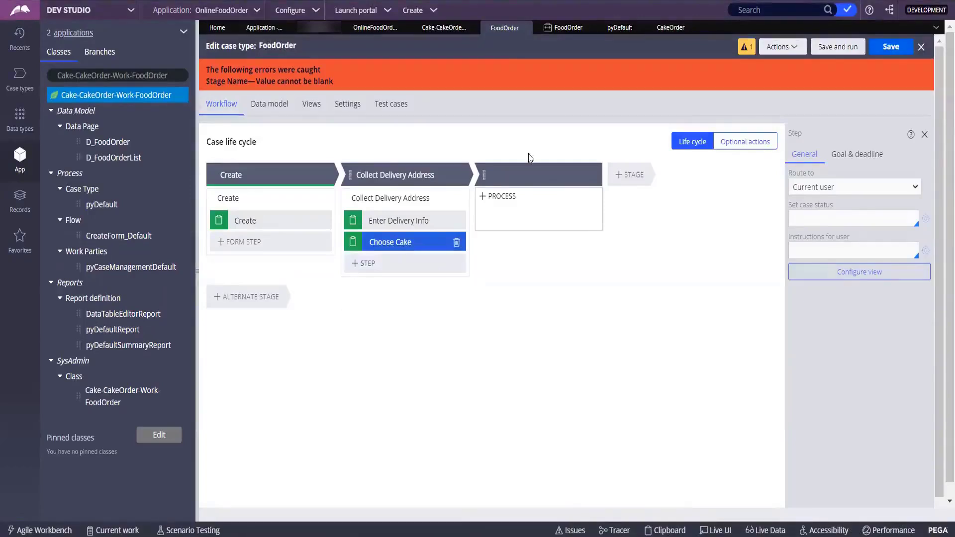
click(527, 179)
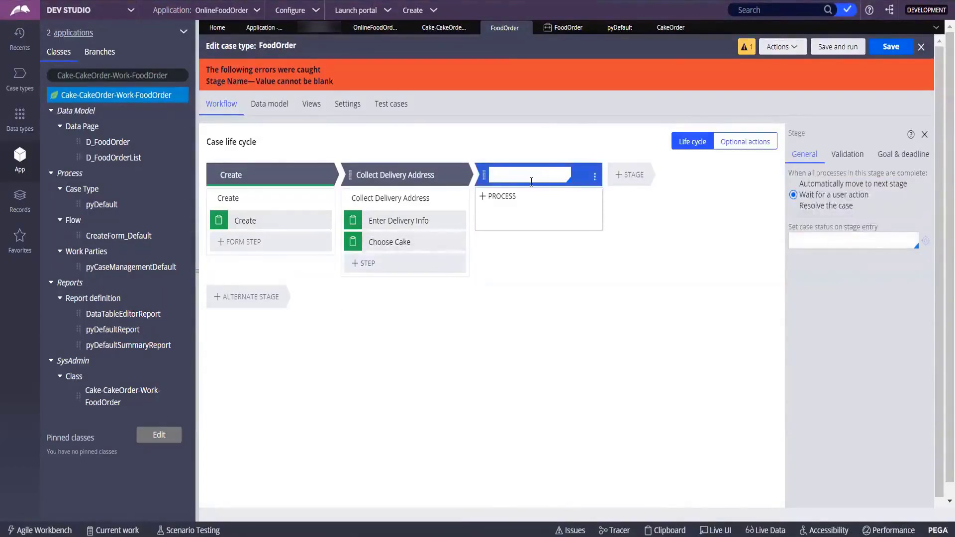
Name the third stage 'Approve/ Reject' and add an Approve/Reject step to it.
text(App)
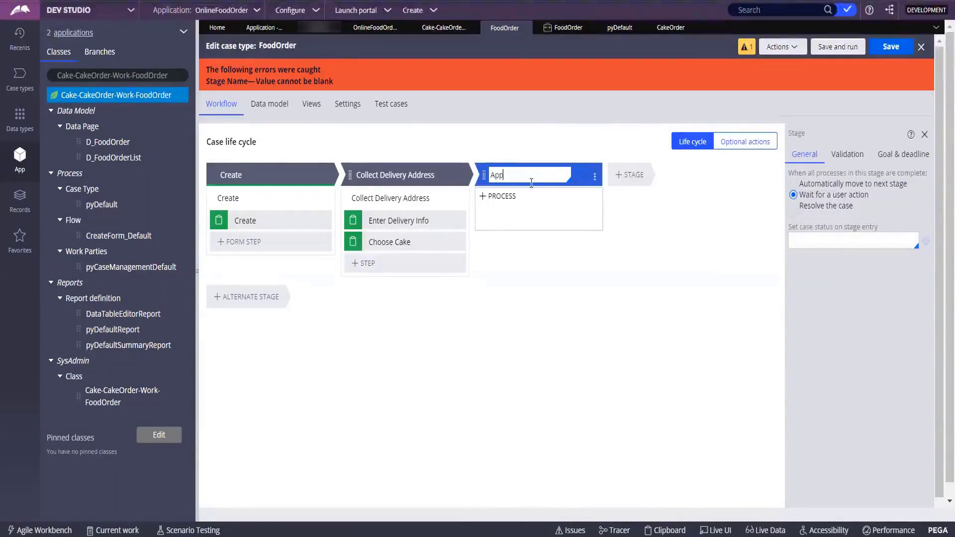
text(rove-Reject)
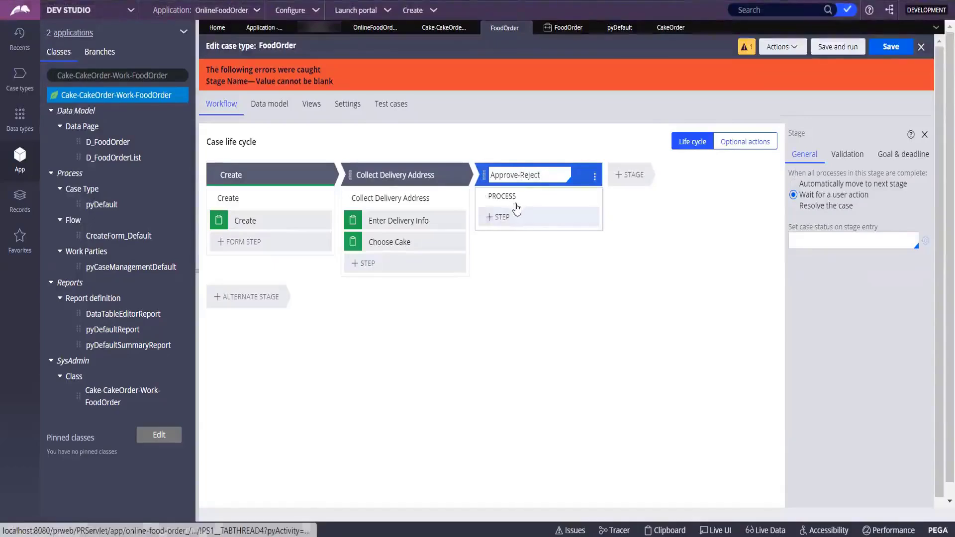
click(520, 174)
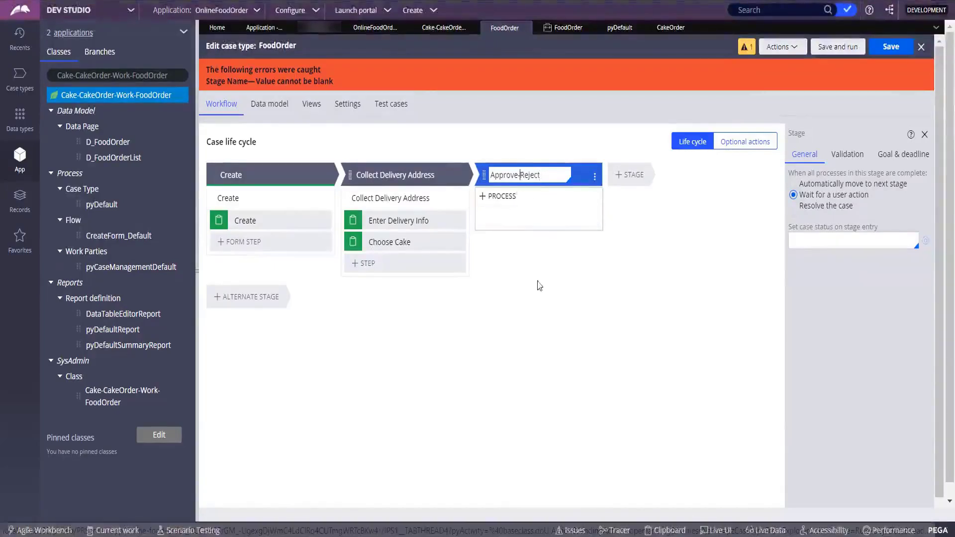
key(BackSpace)
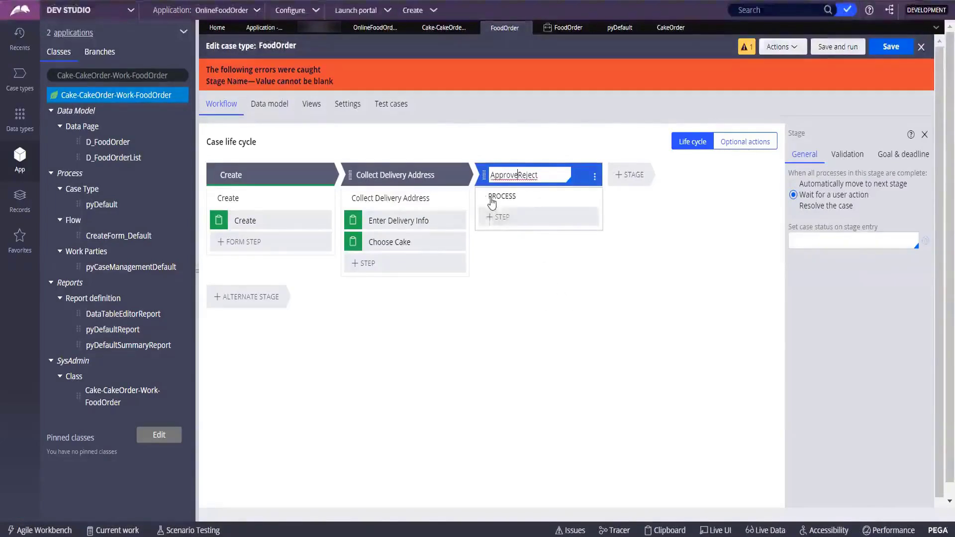
click(511, 218)
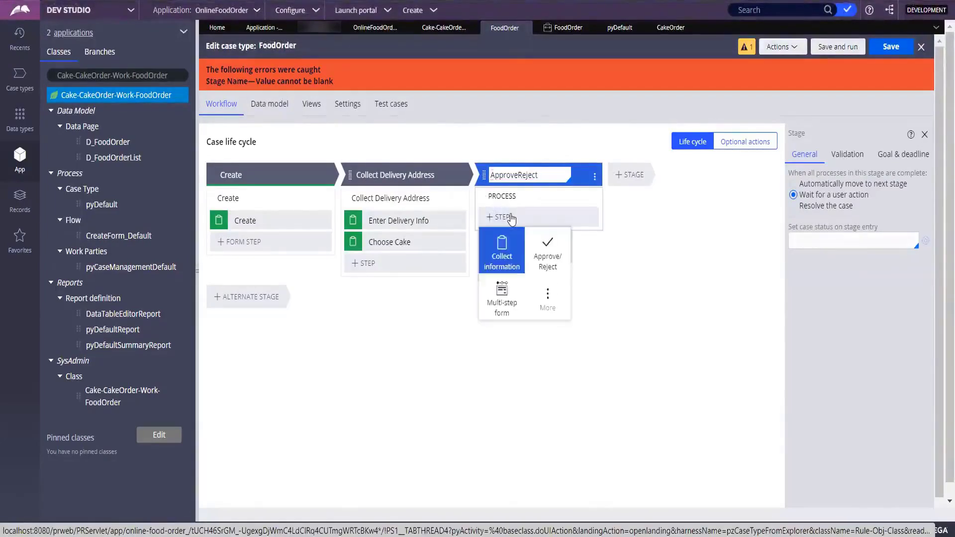
click(561, 263)
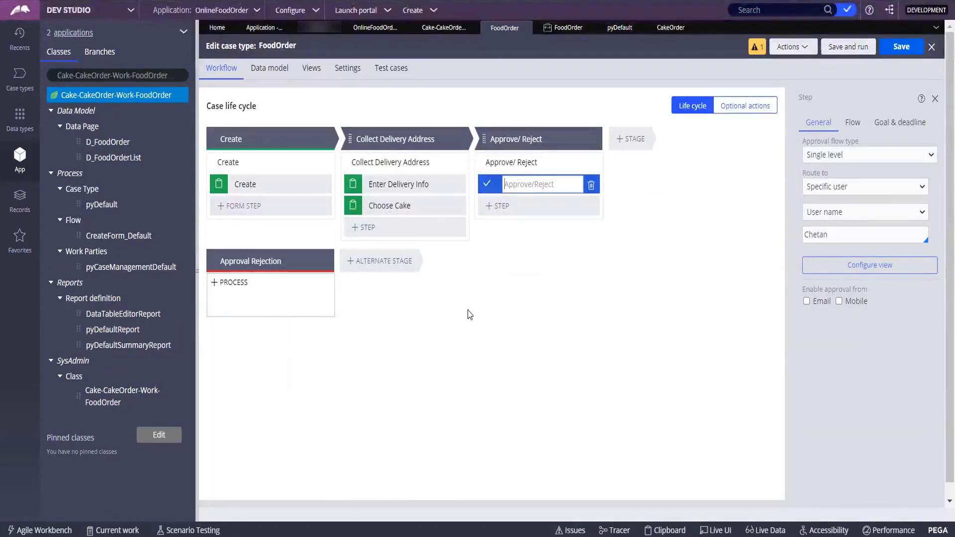
Enter 'Approve Order' as the new approval step's name and confirm it.
text(Approve Order)
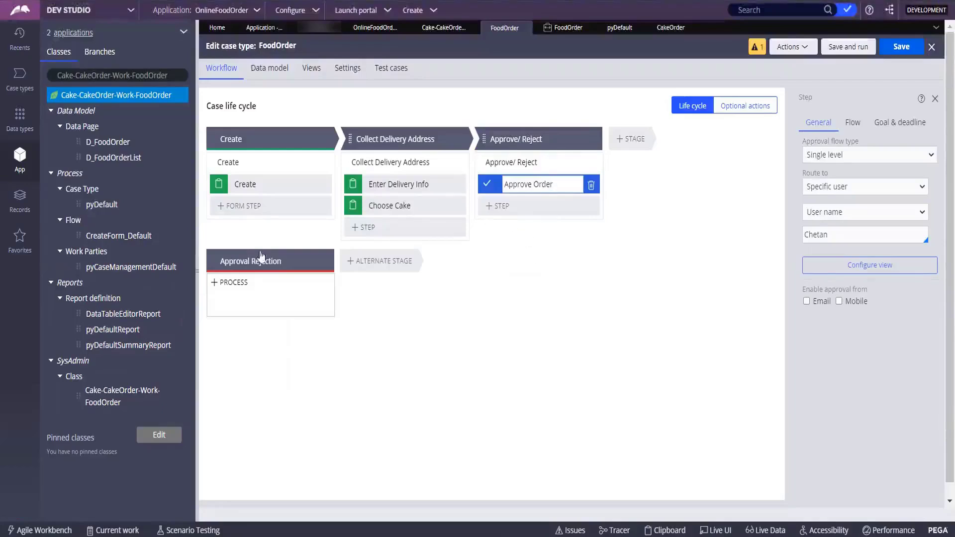
click(231, 282)
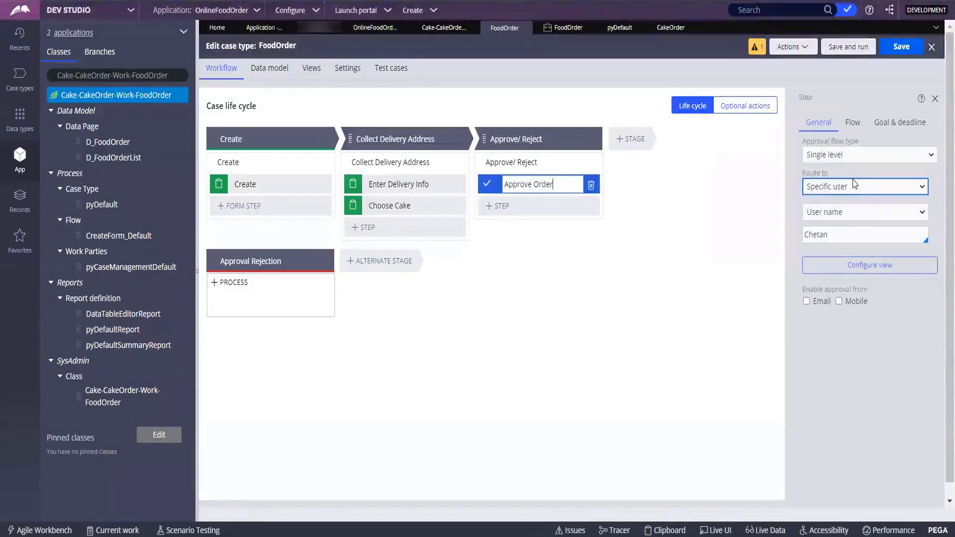
Change the Approve Order step's approval flow type to Cascading.
click(833, 155)
click(833, 160)
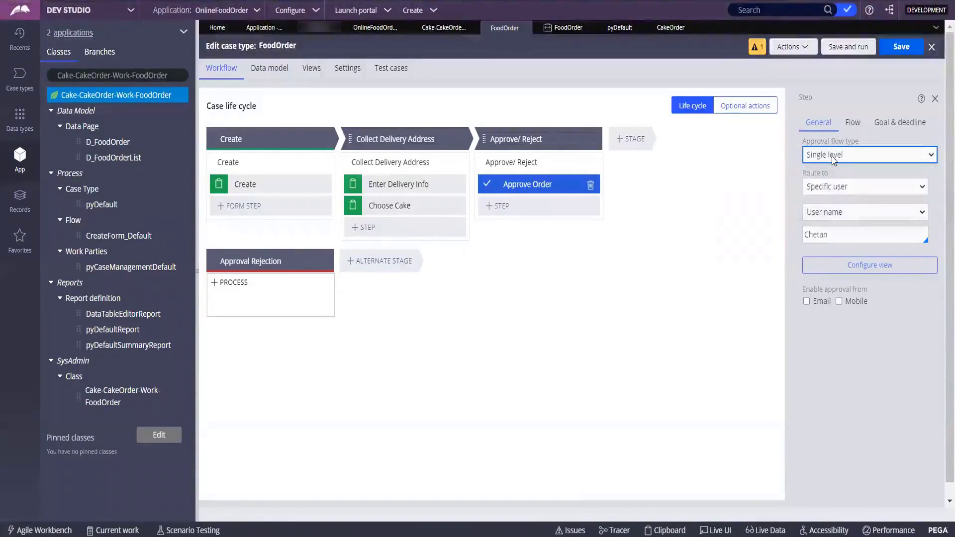
click(833, 157)
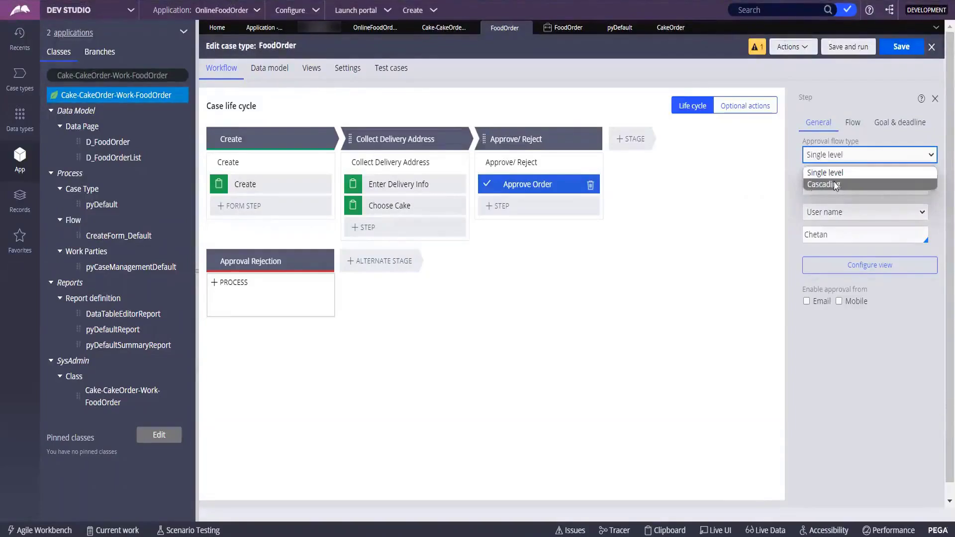
click(793, 206)
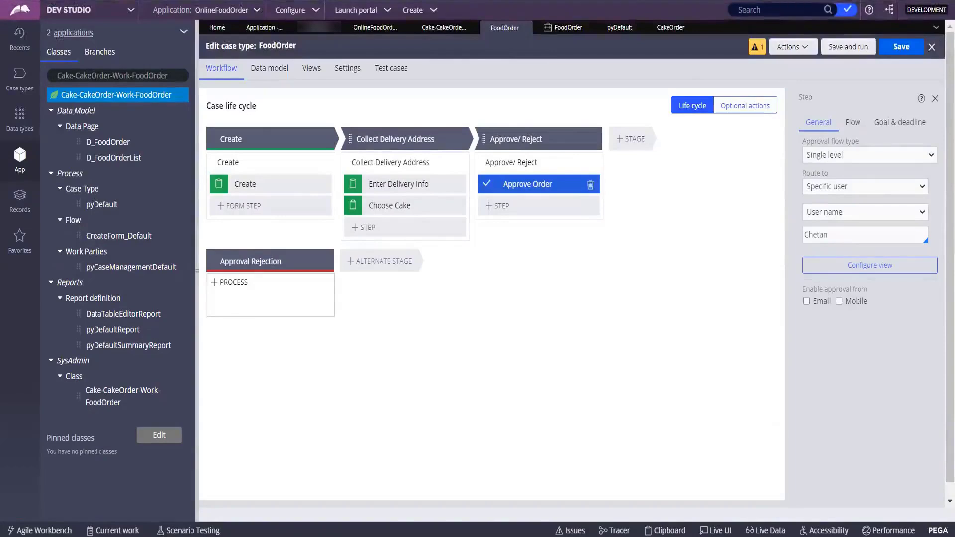
click(898, 158)
click(840, 183)
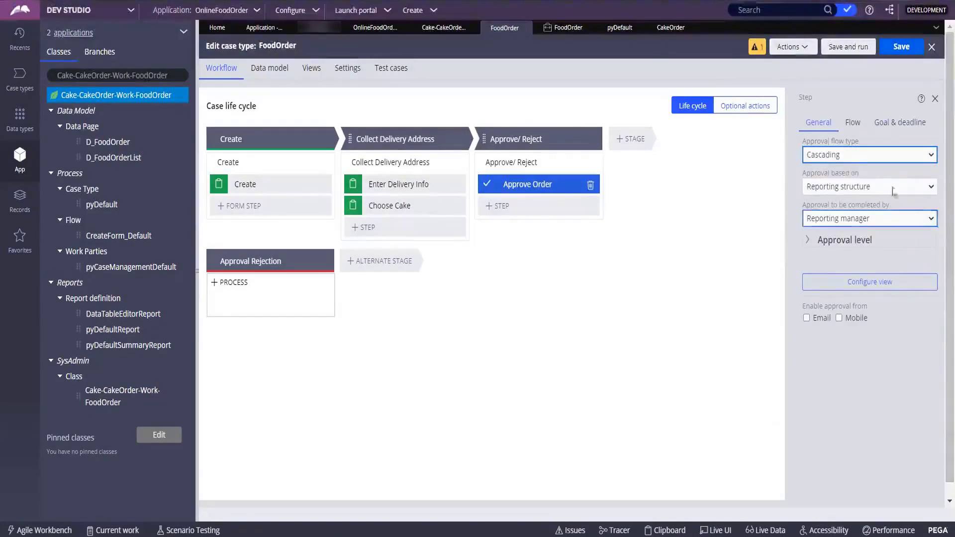
Base the cascading approval on Reporting structure instead of Authority matrix.
click(890, 188)
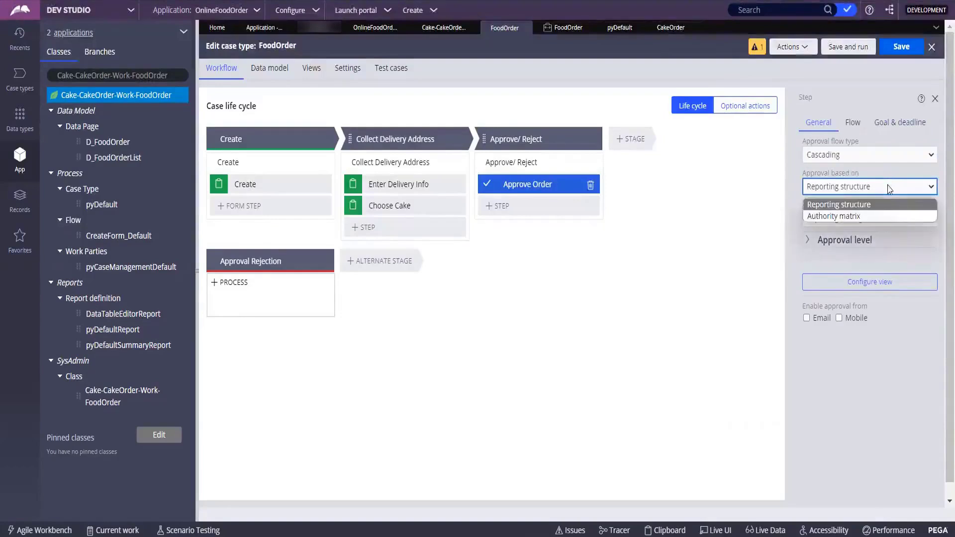
click(869, 219)
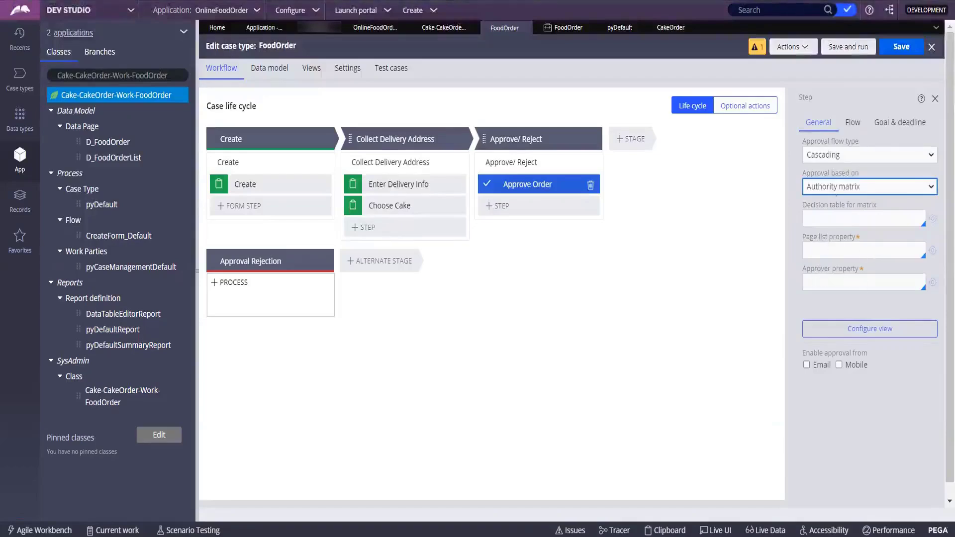
click(833, 189)
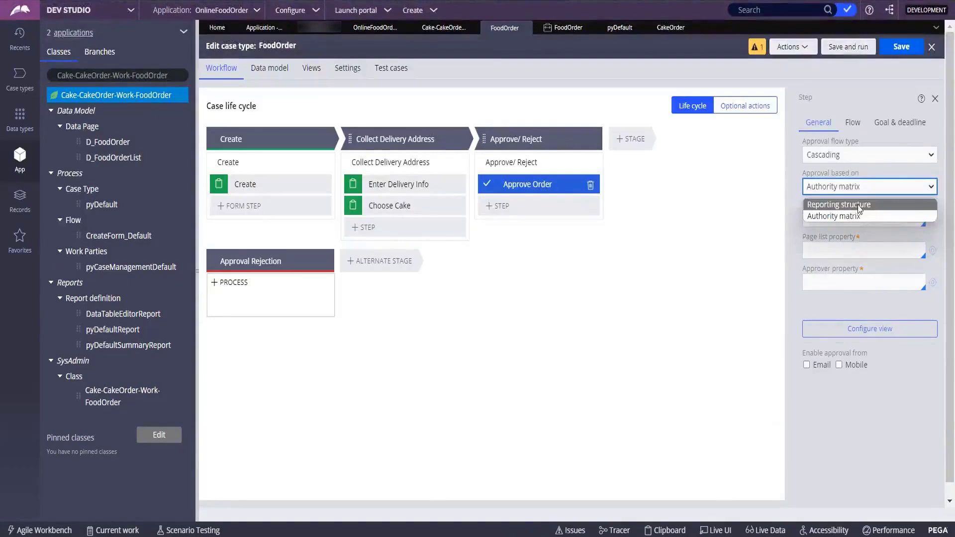
click(790, 234)
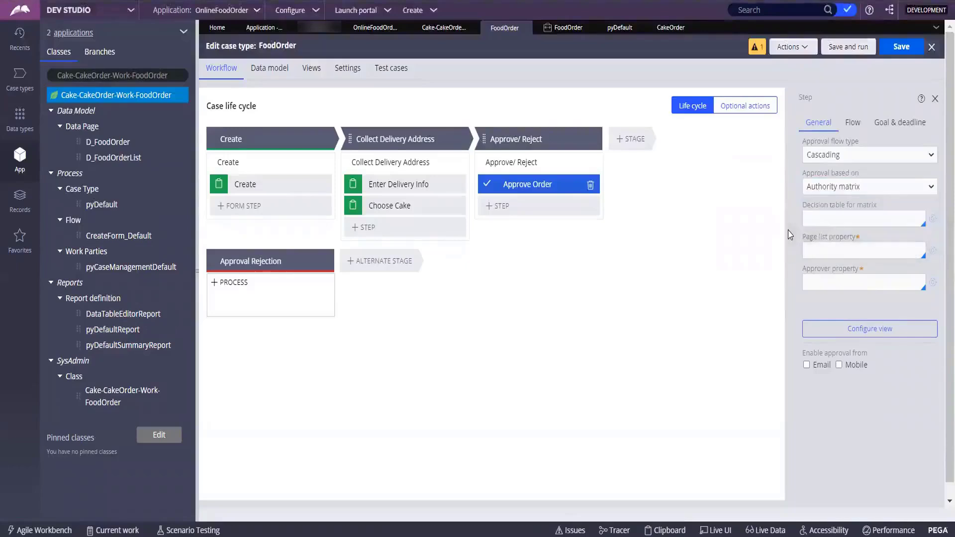
click(832, 184)
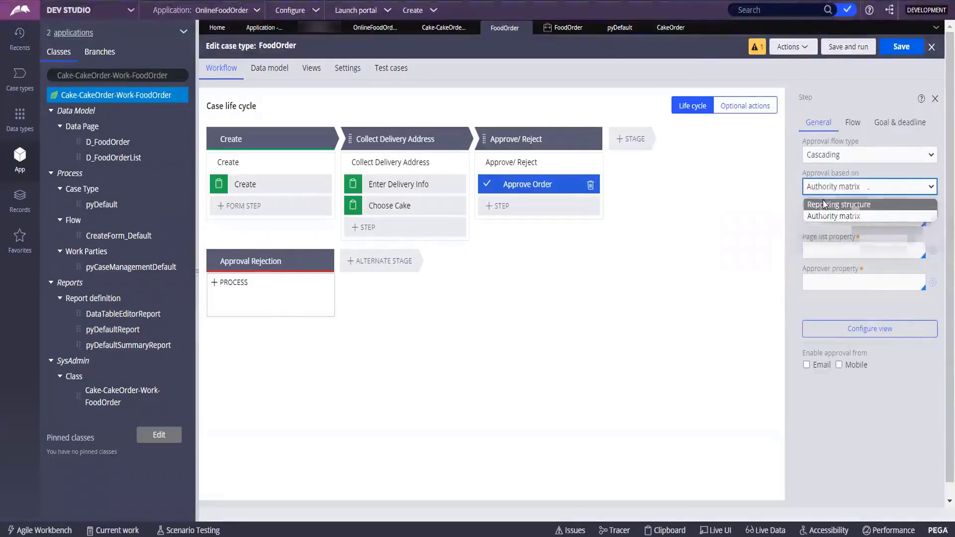
click(828, 205)
Have the Reporting manager complete the approval, requiring approval from all levels.
click(861, 219)
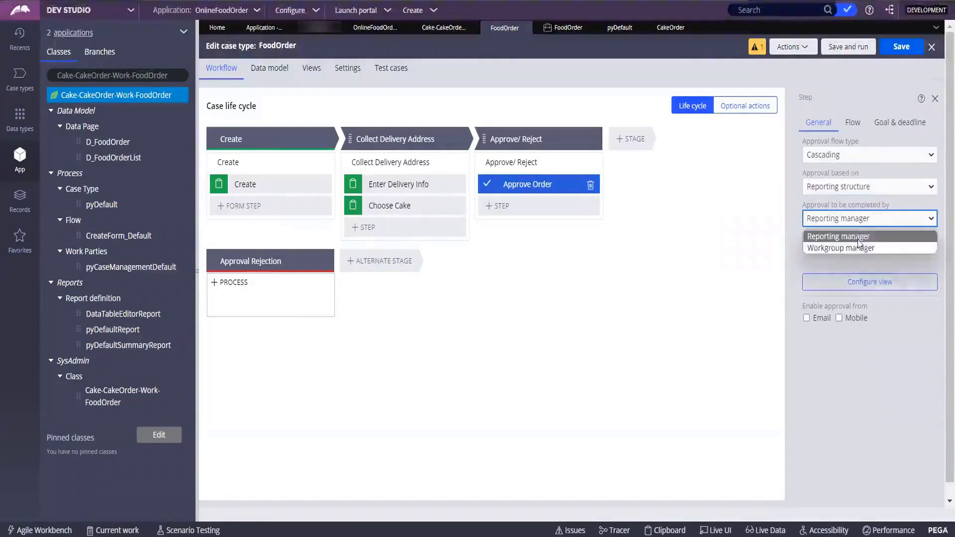
click(854, 248)
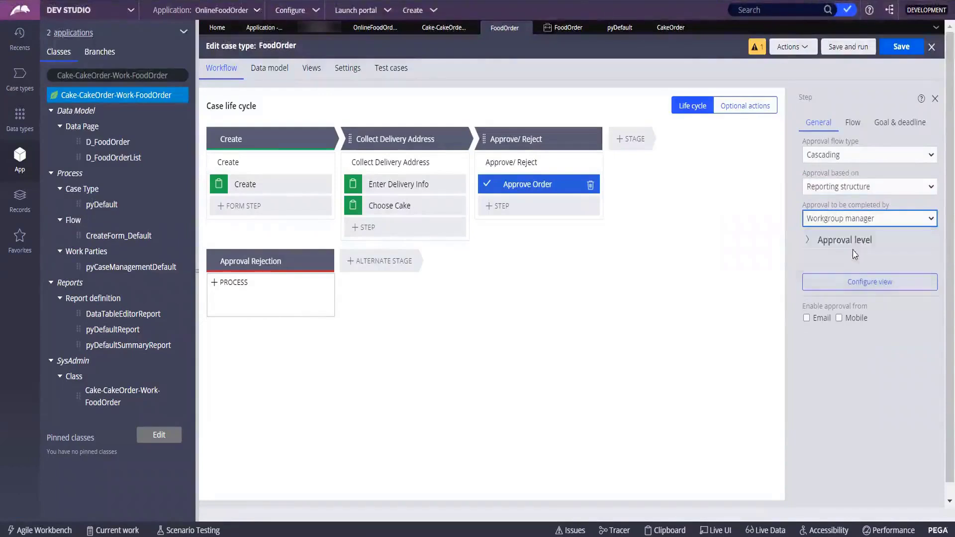
click(855, 220)
click(840, 236)
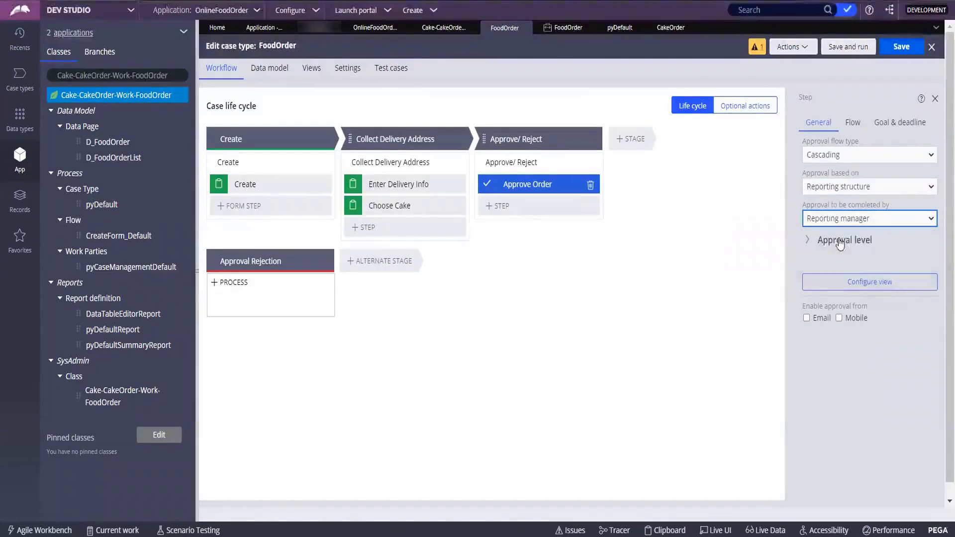
click(806, 242)
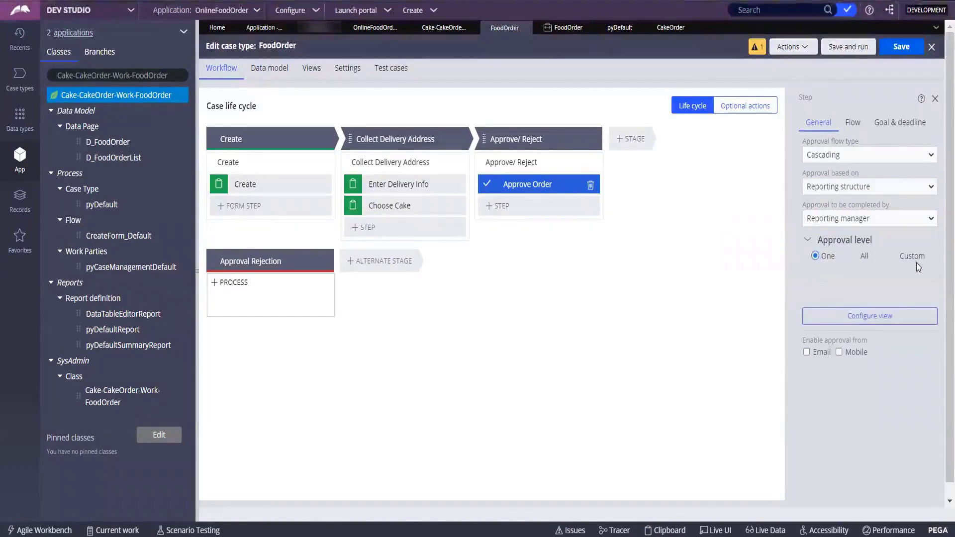
click(855, 256)
Try an Authority matrix basis, then switch the approval back to Reporting structure.
click(842, 188)
click(838, 216)
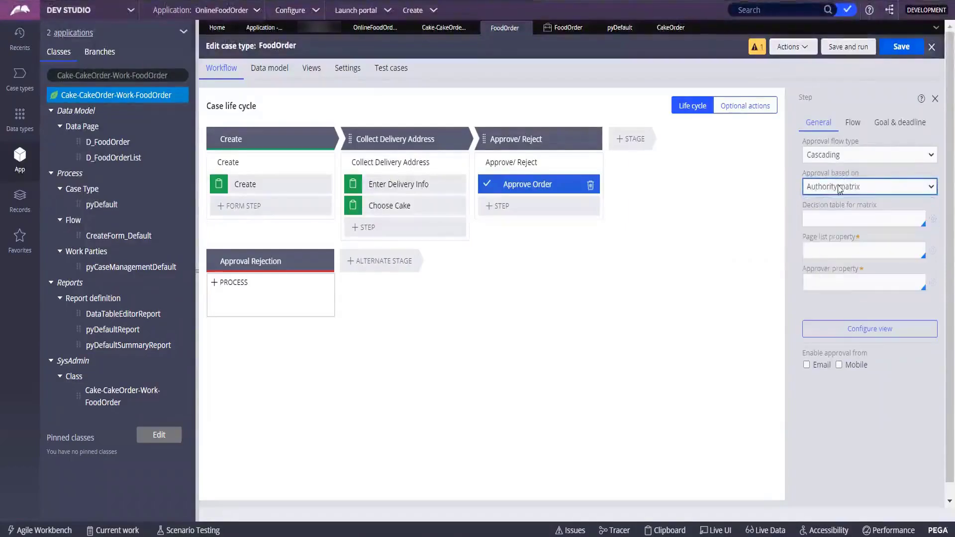
click(839, 221)
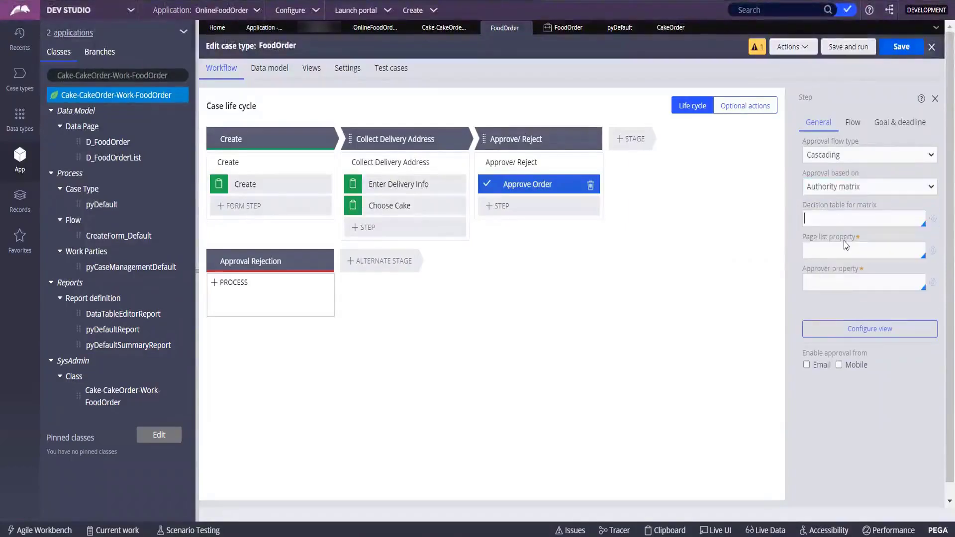
click(796, 212)
click(863, 186)
click(863, 186)
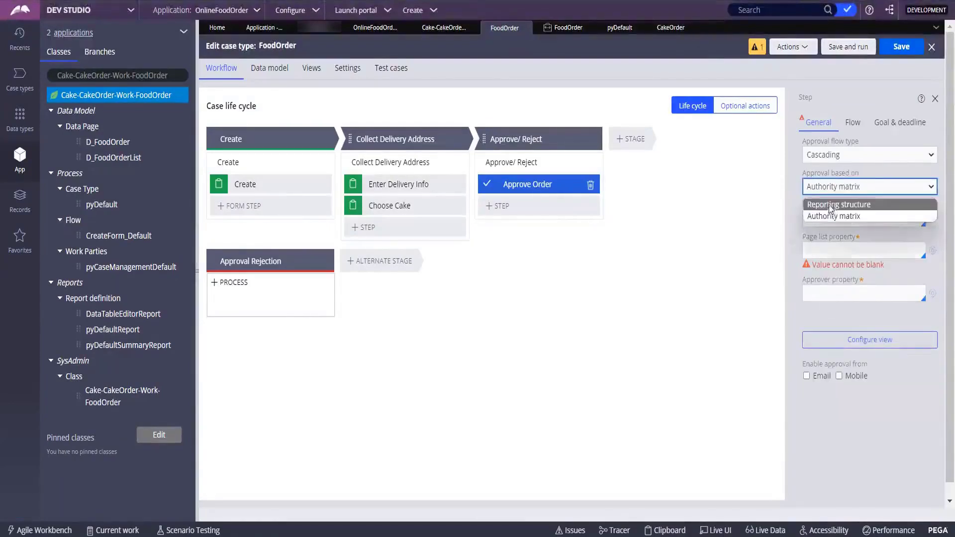
click(830, 205)
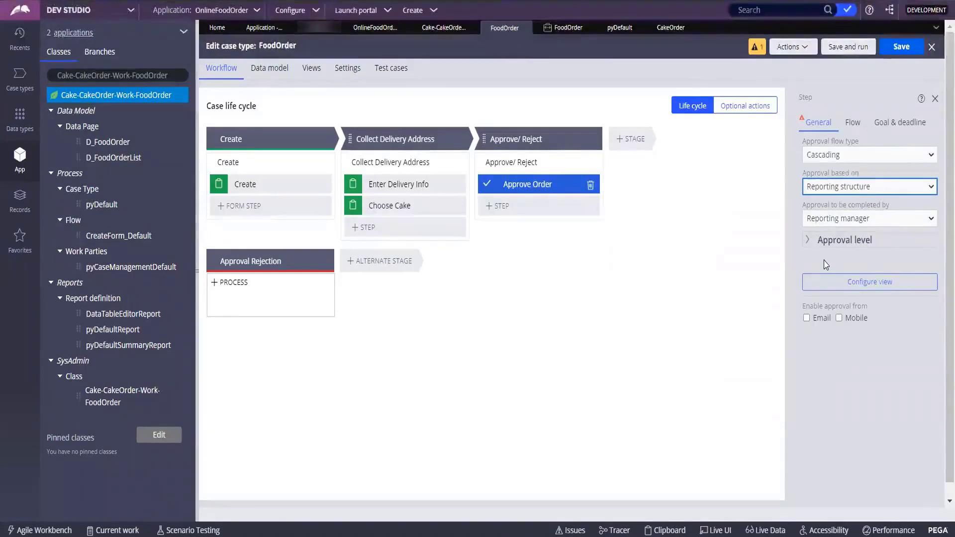
Switch the approval flow type back to Single level, briefly checking the Flow tab.
click(860, 155)
click(825, 173)
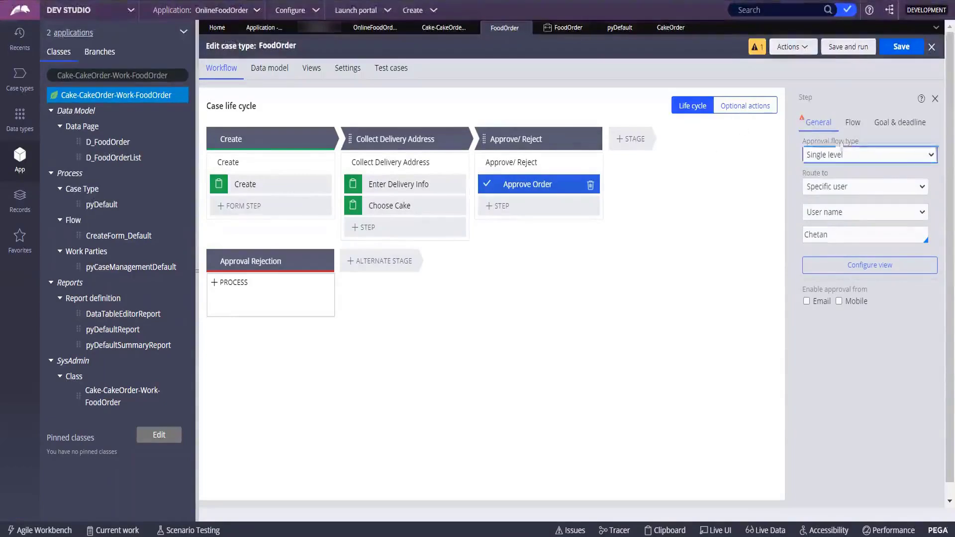
click(850, 124)
click(818, 122)
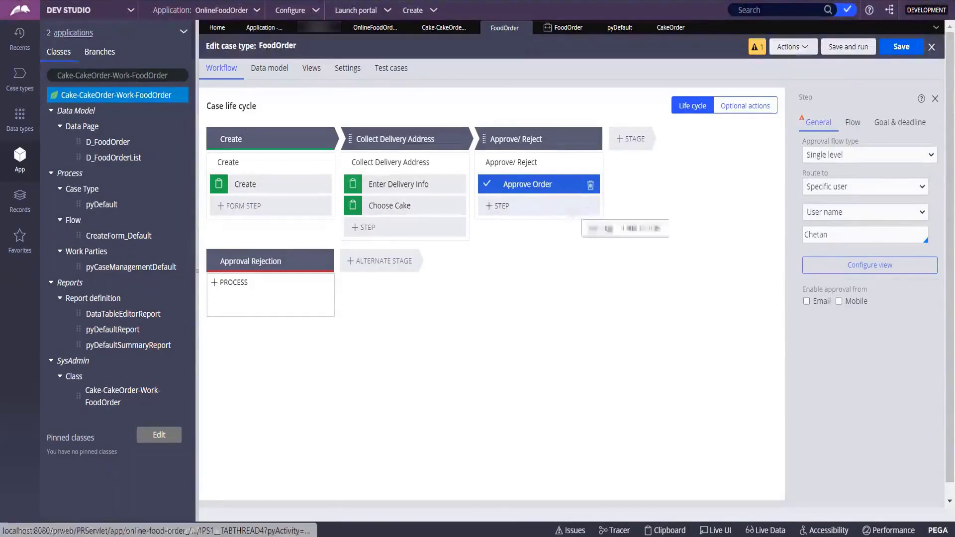
Add a stage named 'PaymentInfo' and give it a Collect information step.
click(632, 144)
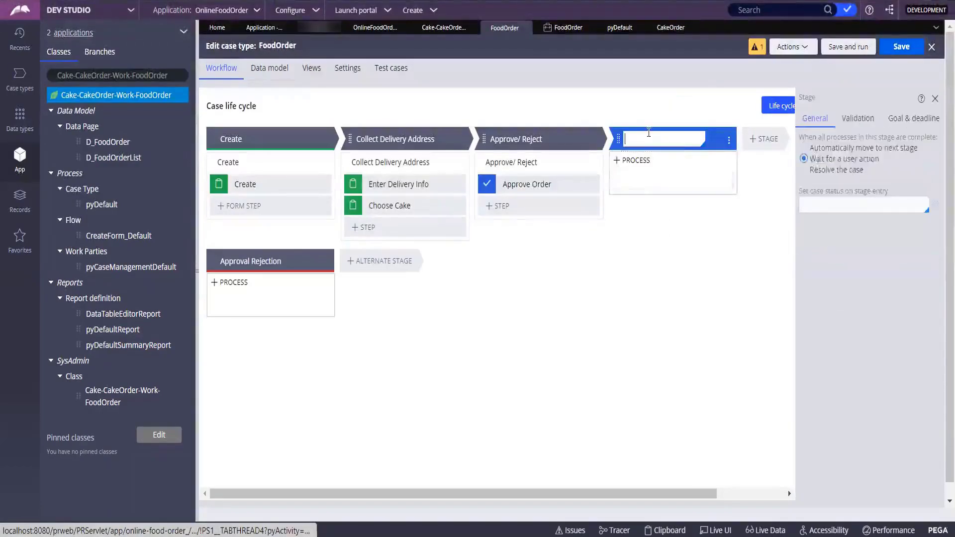
text(P)
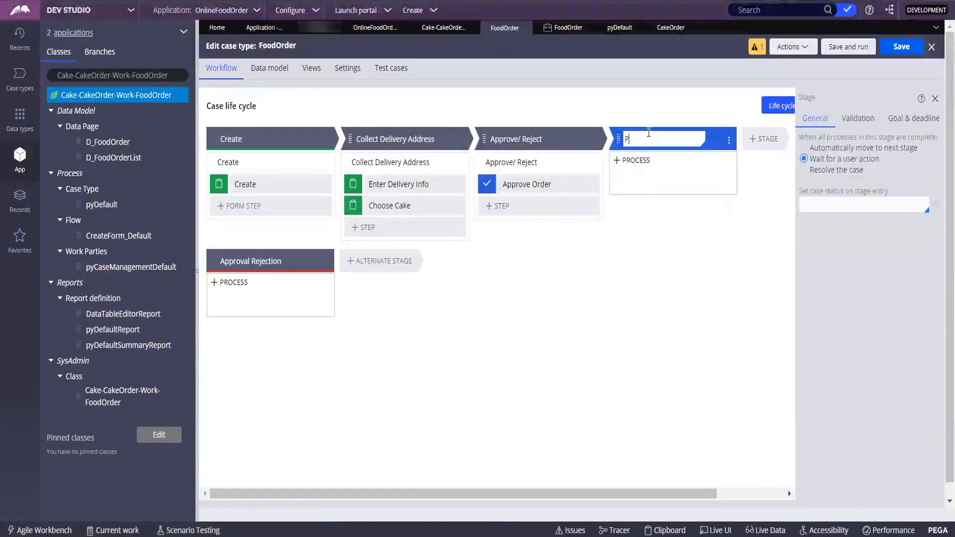
text(aymentInfo)
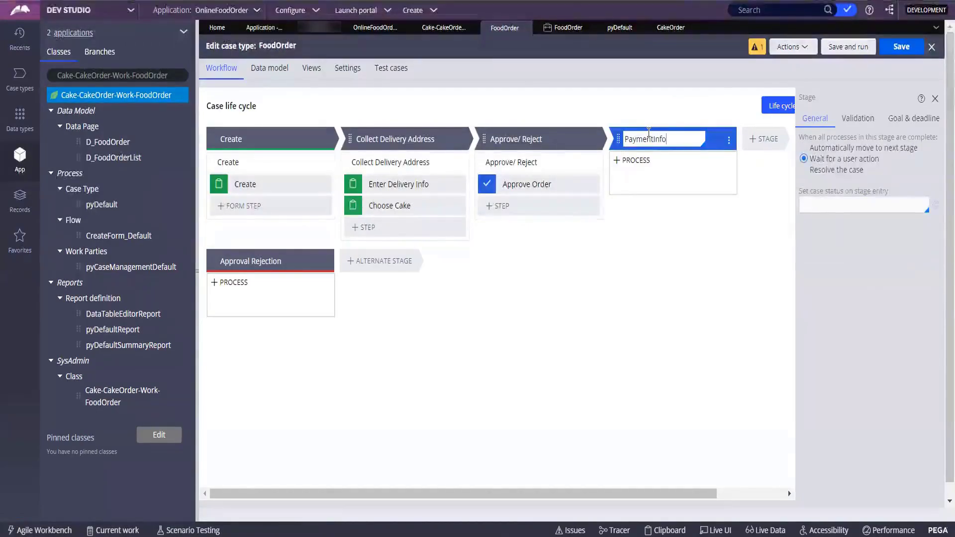
click(663, 179)
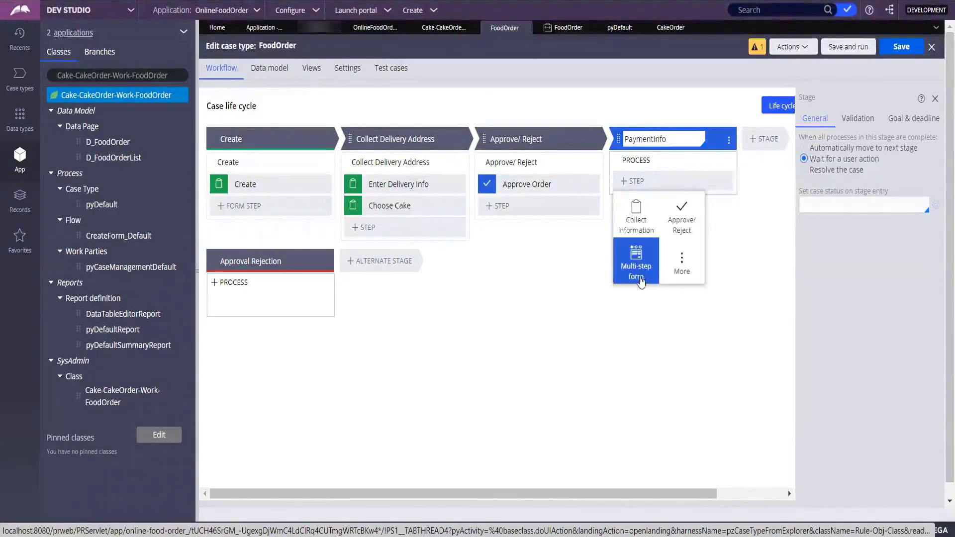
click(652, 230)
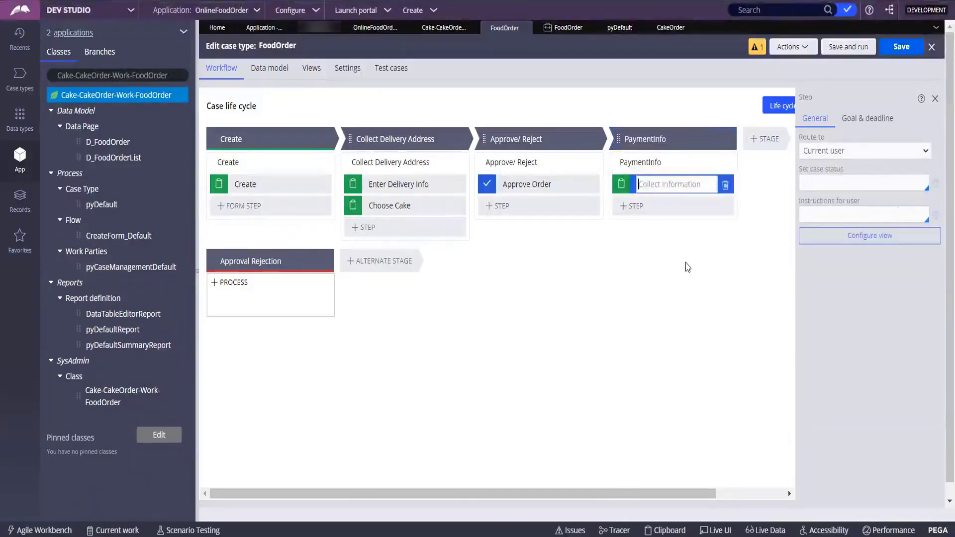
Name the new PaymentInfo step 'Payment Type'.
text(Card)
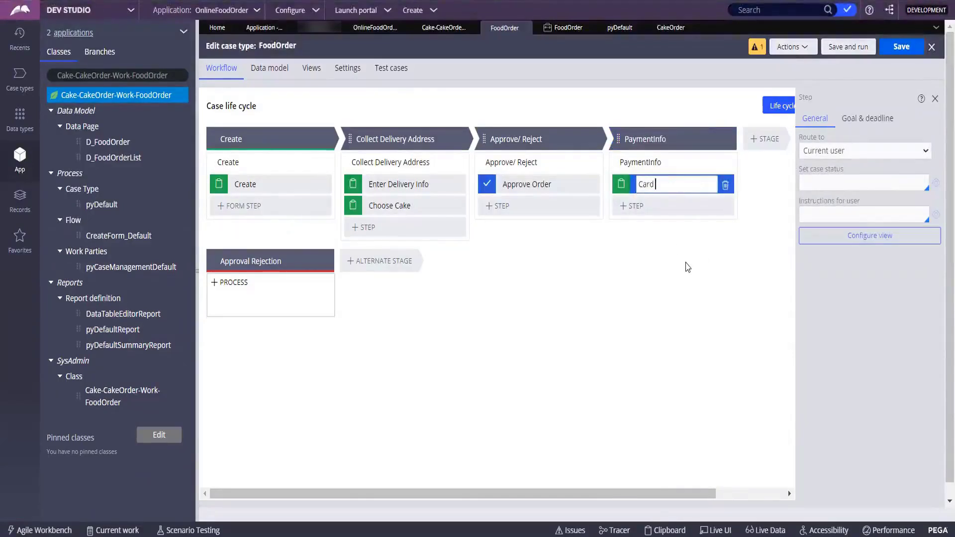
key(BackSpace)
key(BackSpace)
key(BackSpace)
key(BackSpace)
key(BackSpace)
text(Paym)
text(ent In)
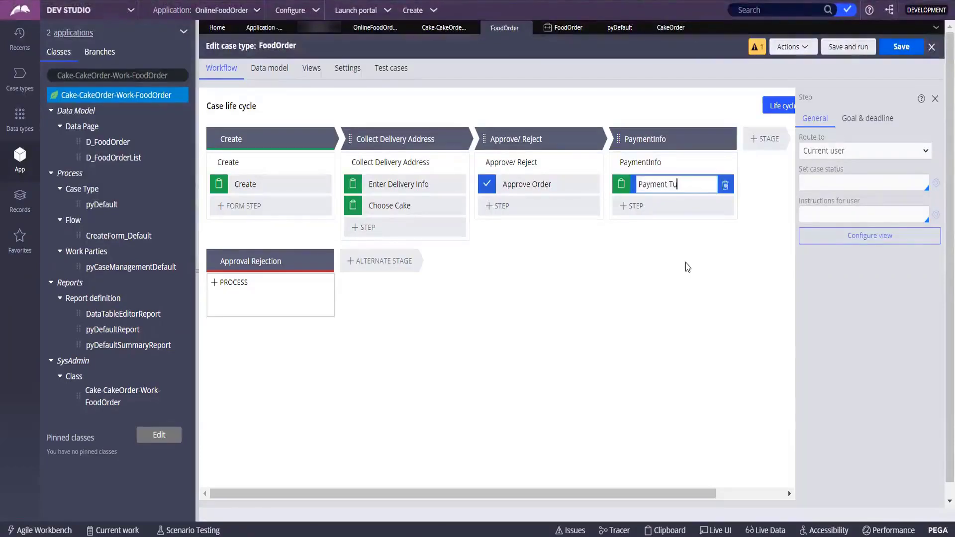
key(BackSpace)
key(BackSpace)
key(BackSpace)
text(Type)
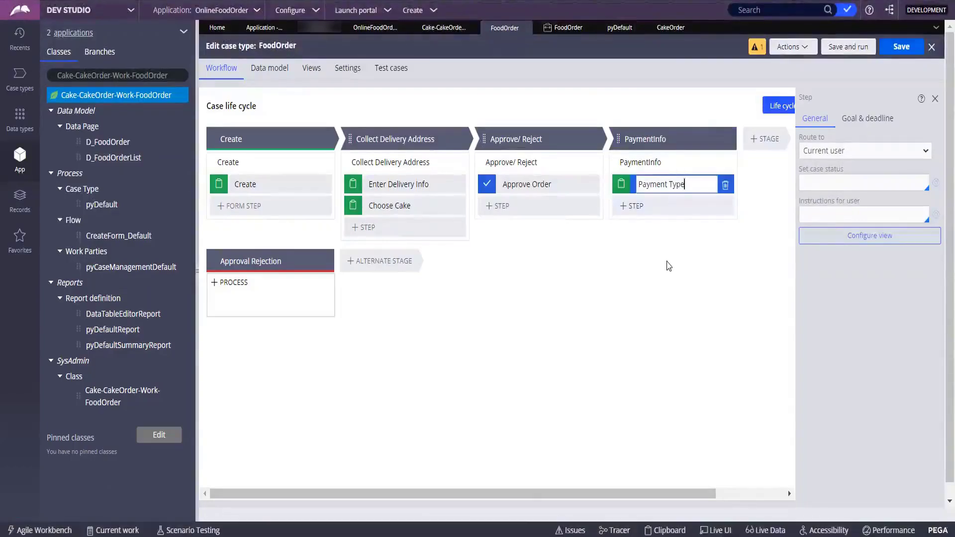
key(Return)
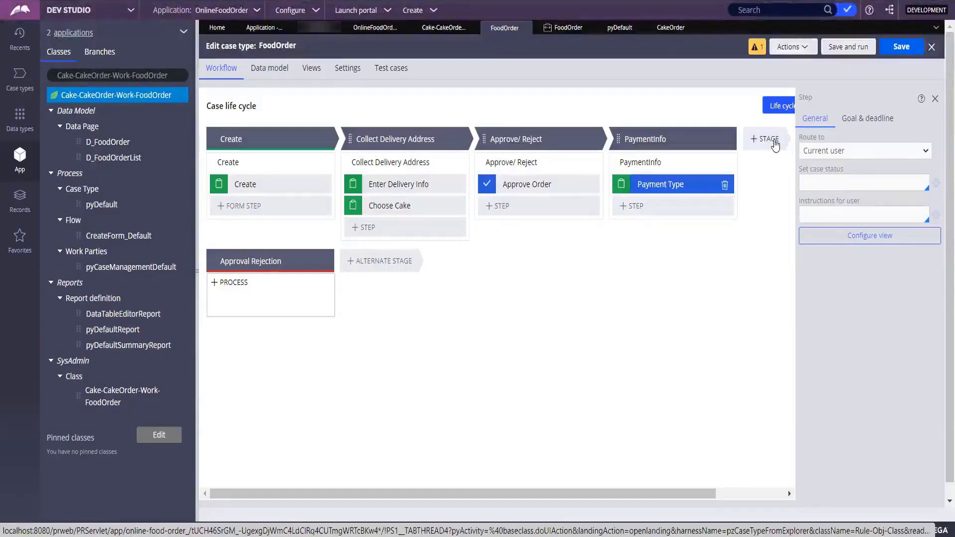
Search the PaymentInfo step types under More for 'email' to reveal the Send email automation.
click(642, 210)
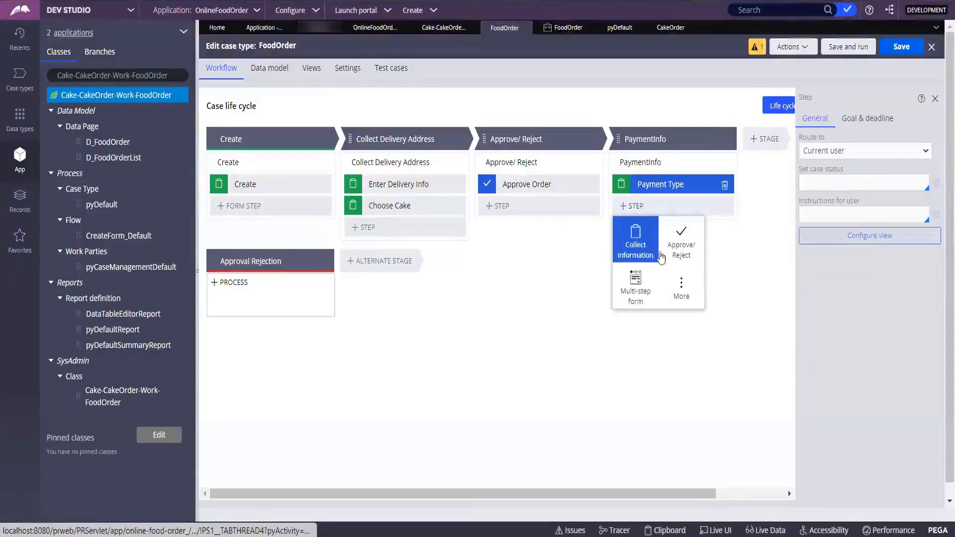
click(681, 285)
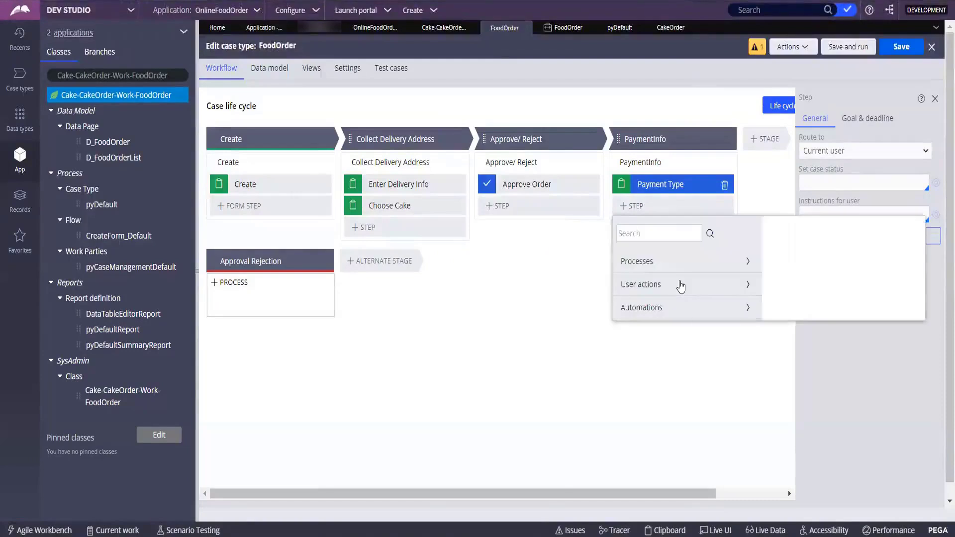
click(635, 232)
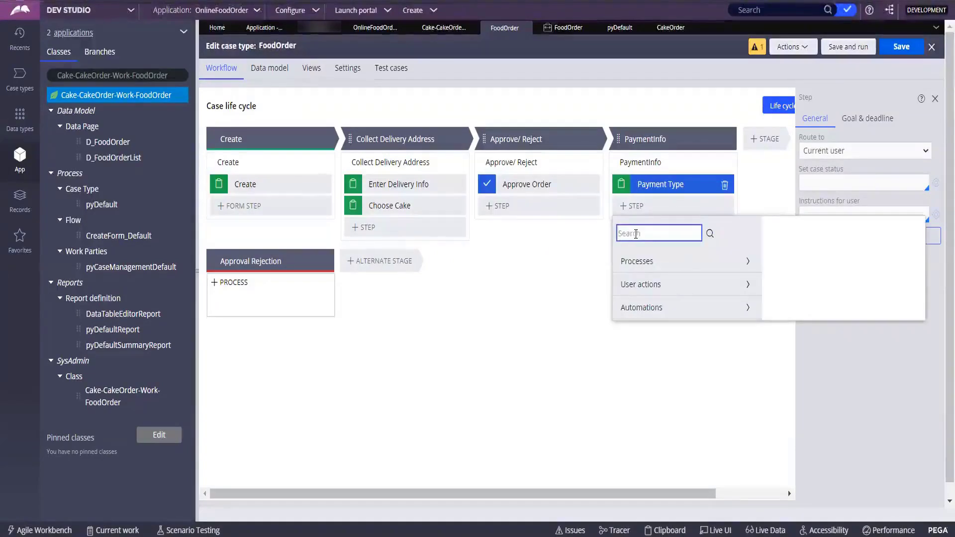
text(e)
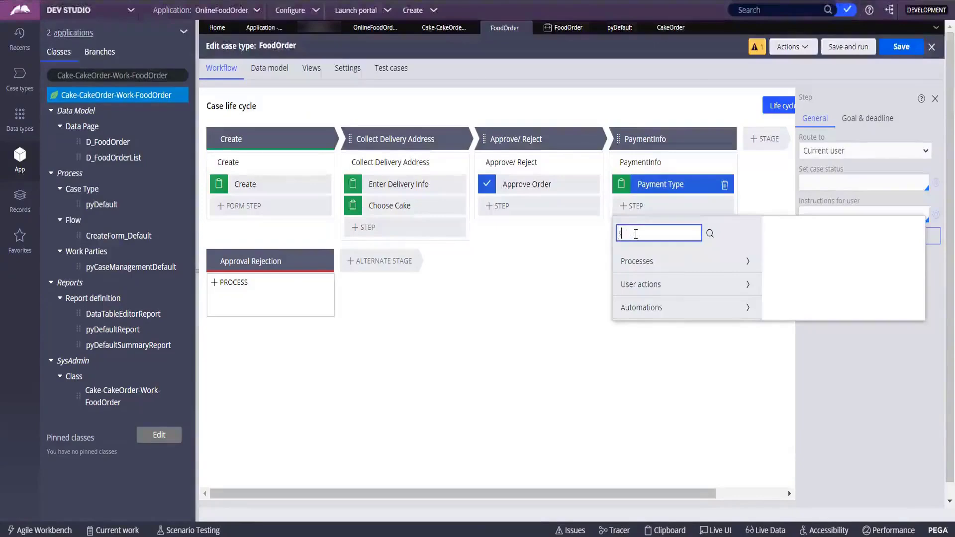
text(mail)
click(709, 234)
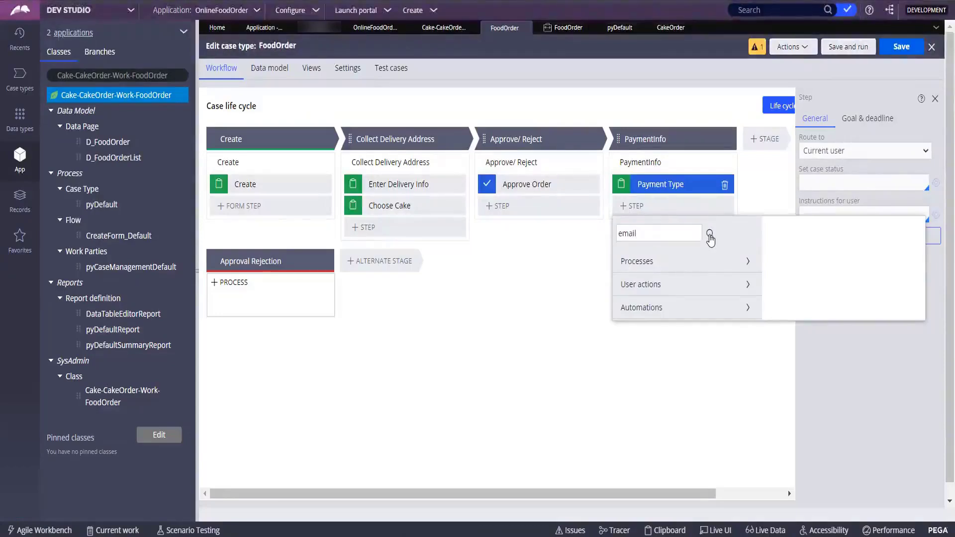
click(710, 235)
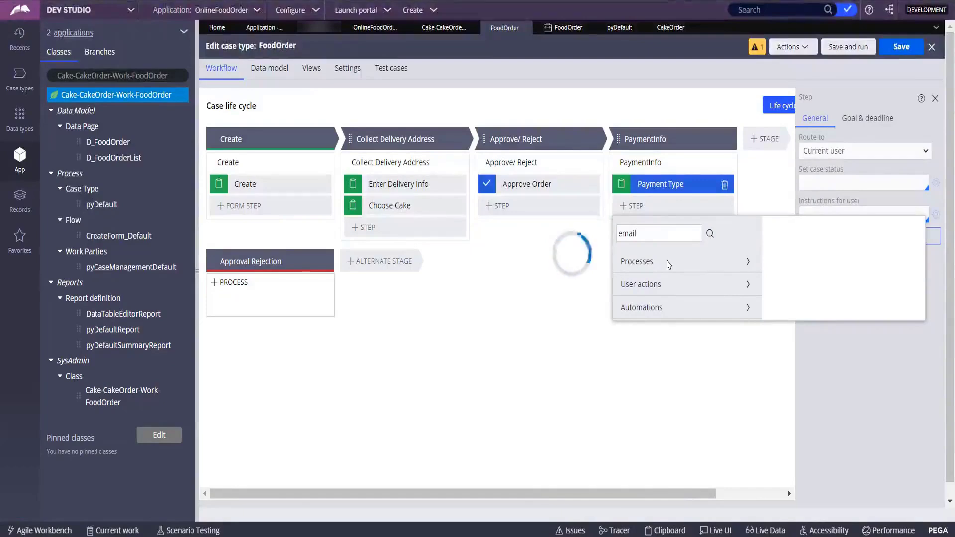
click(675, 240)
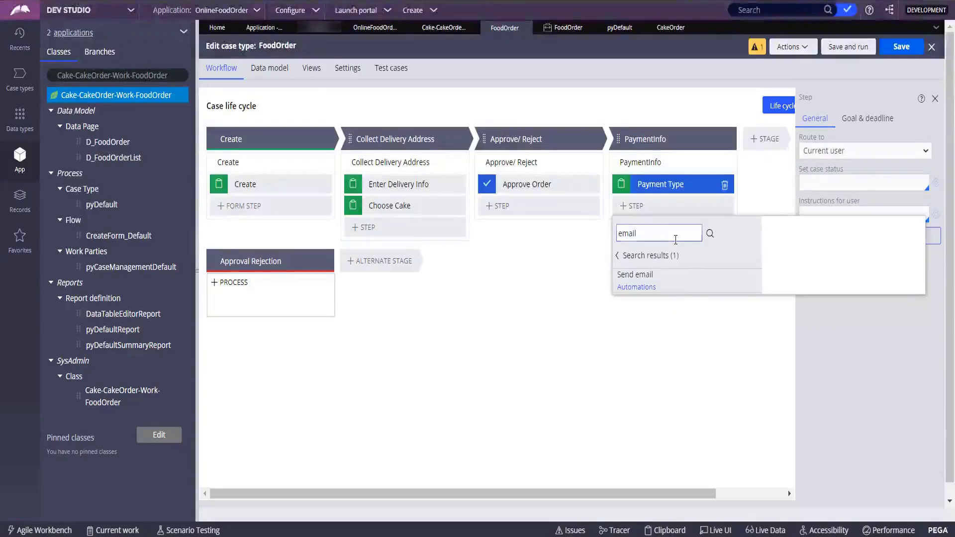
click(634, 286)
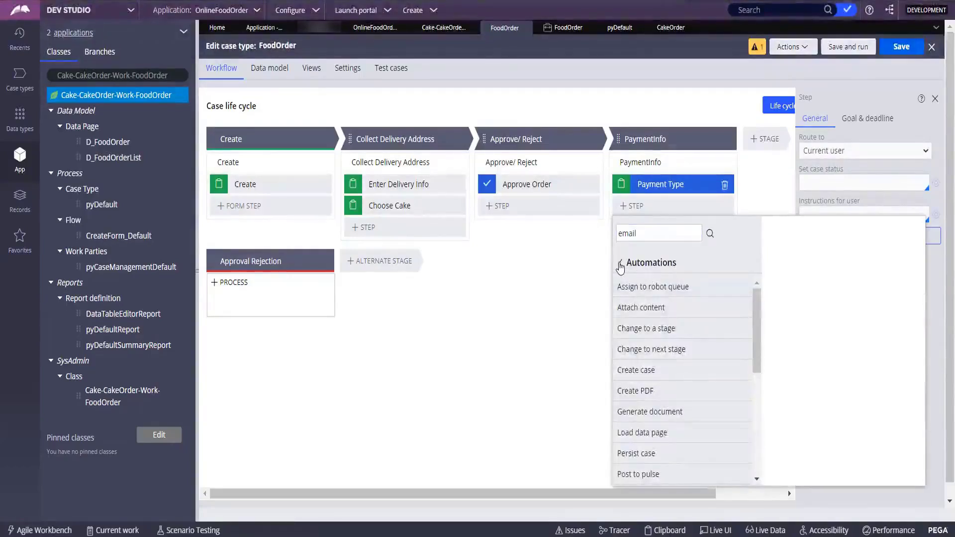
click(620, 263)
click(673, 233)
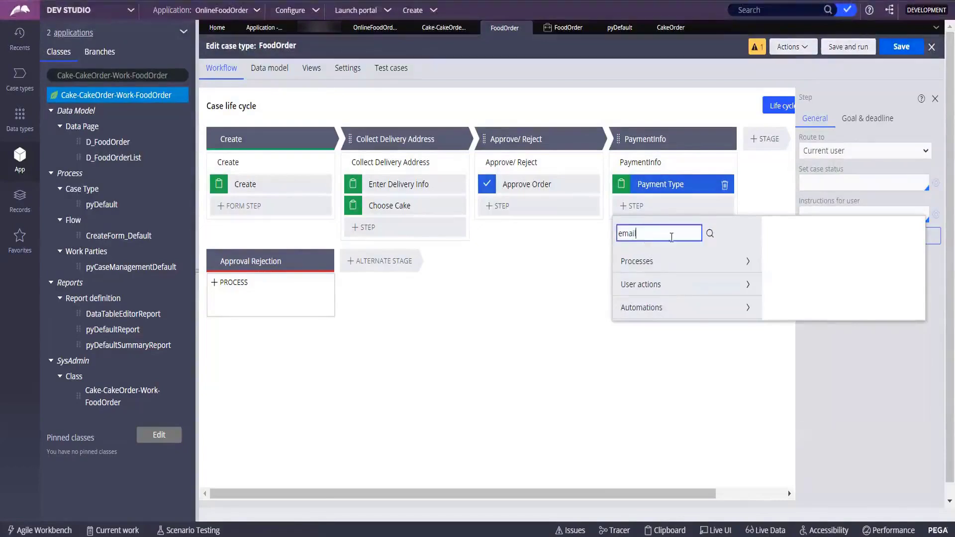
click(709, 234)
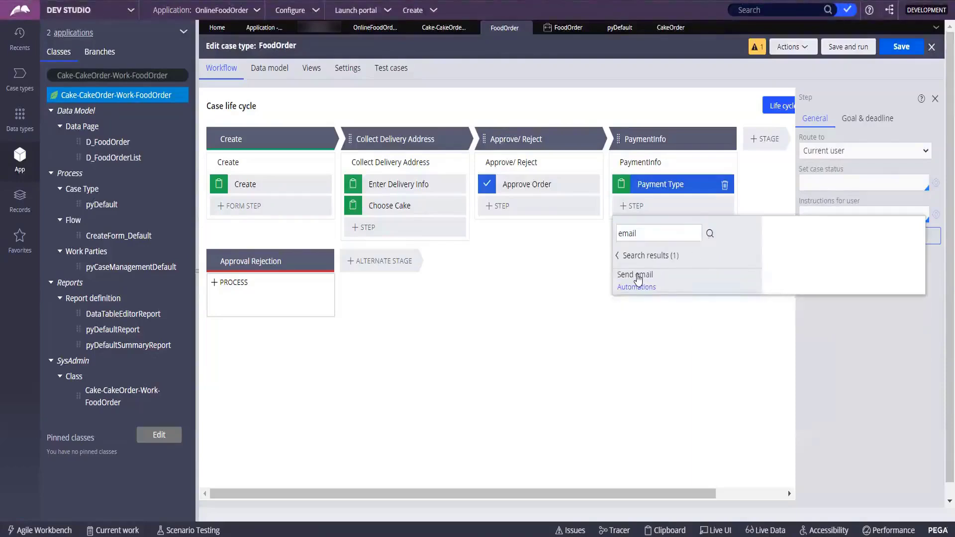
Add a Send email step after Payment Type in PaymentInfo; saving is refused because a newer case type version exists.
mouse_move(638, 279)
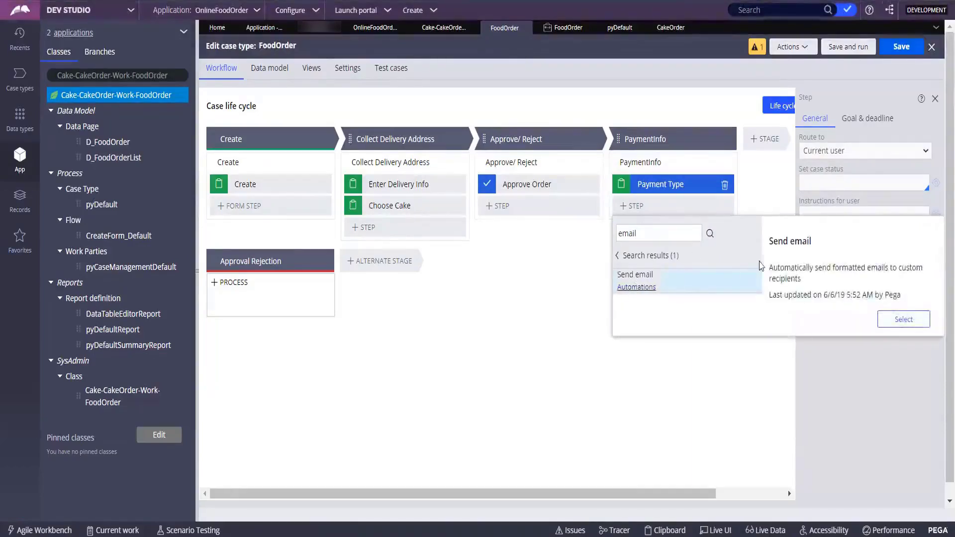
click(894, 319)
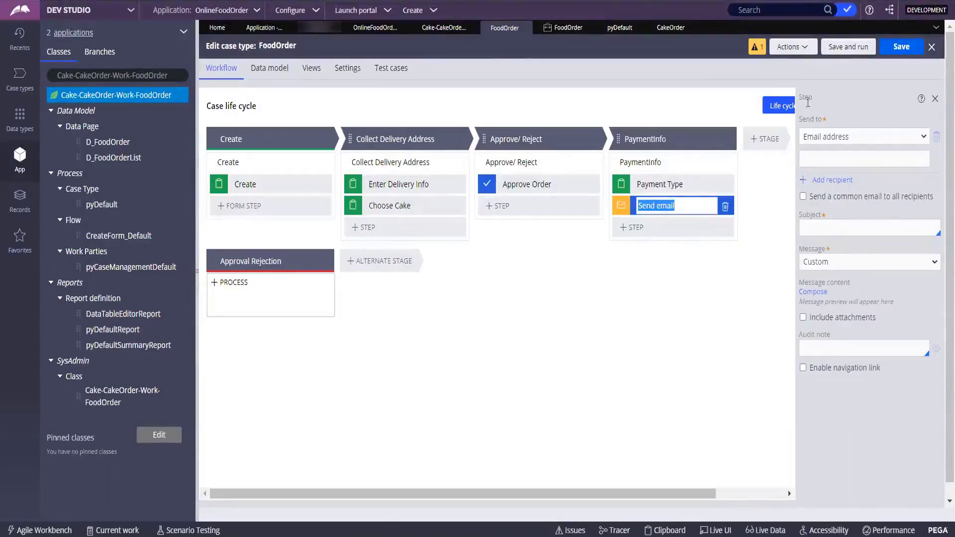
click(900, 47)
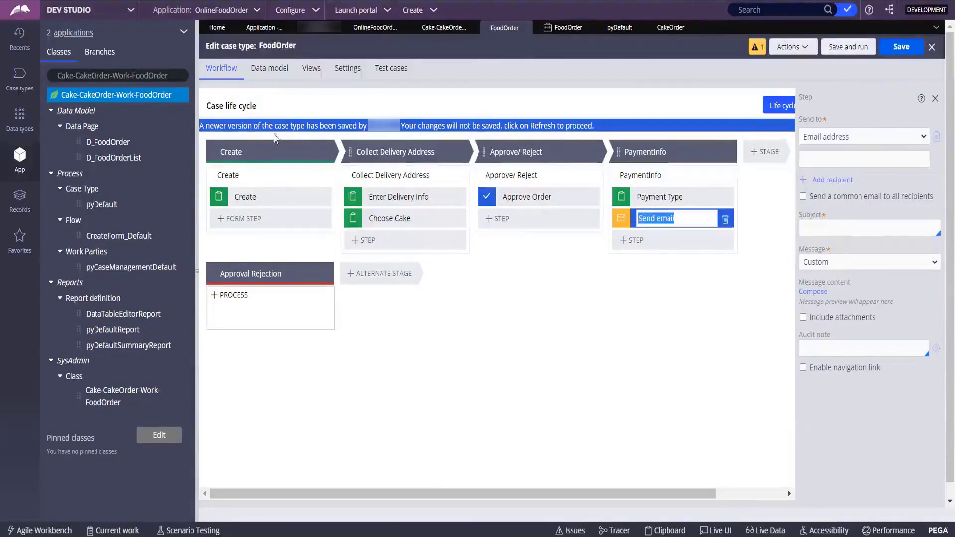
click(310, 124)
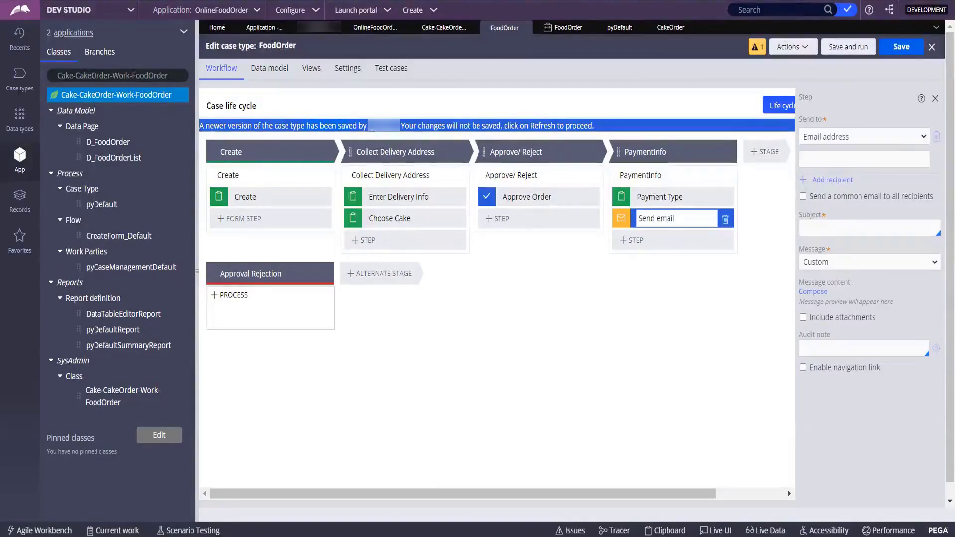